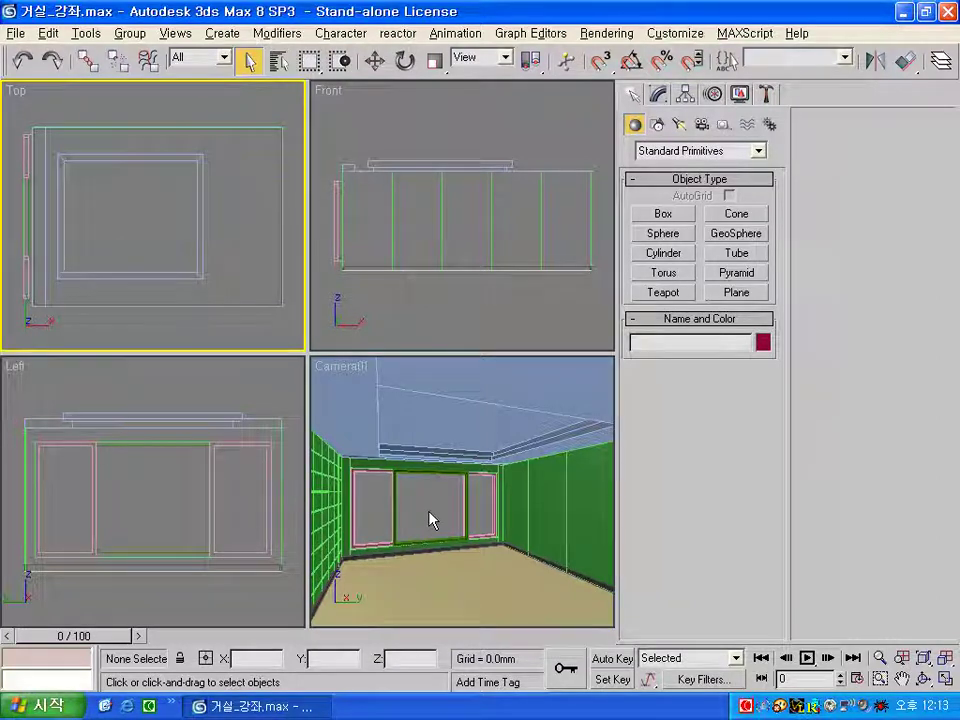
# Open the Material Editor with 3 × 2 sample windows and move it up-left
pyautogui.click(430, 519)
pyautogui.press('m')
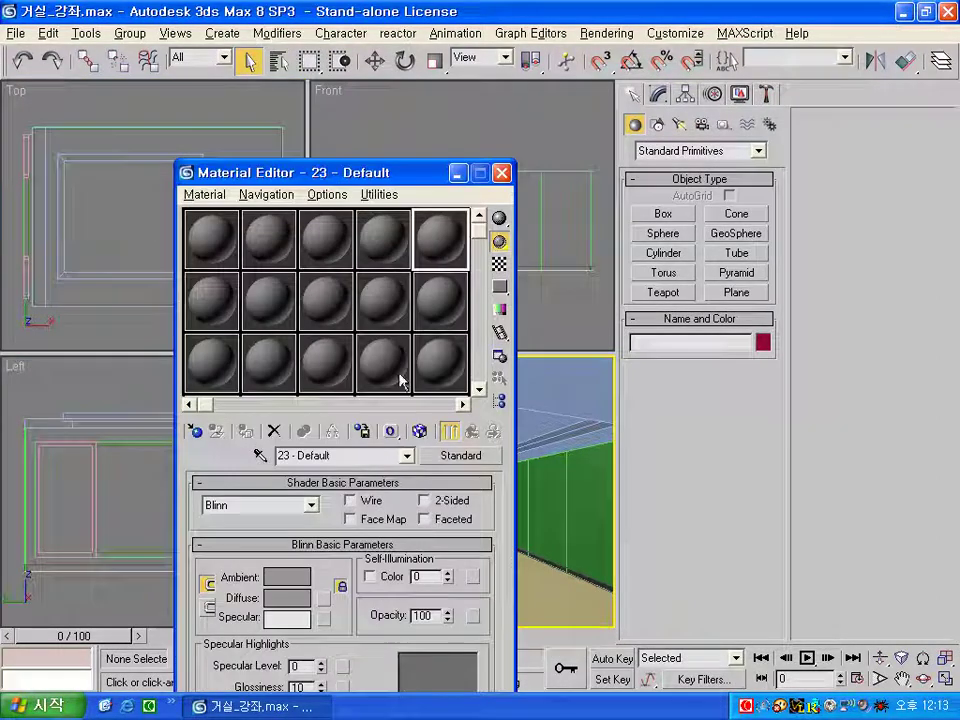
pyautogui.rightClick(217, 240)
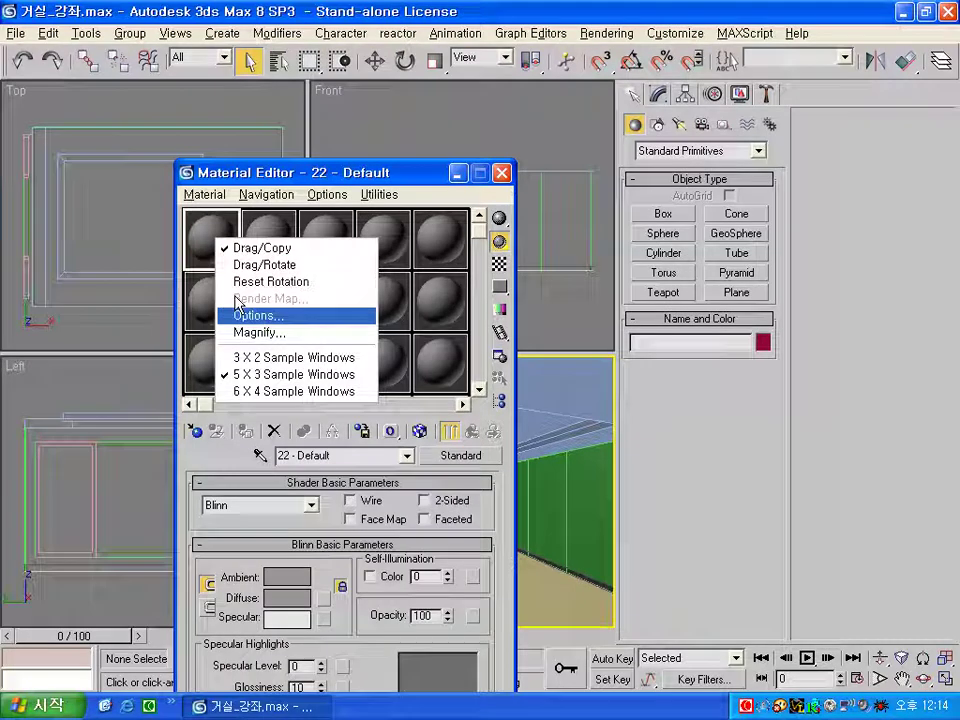
pyautogui.click(258, 358)
pyautogui.moveTo(399, 174); pyautogui.dragTo(329, 70)
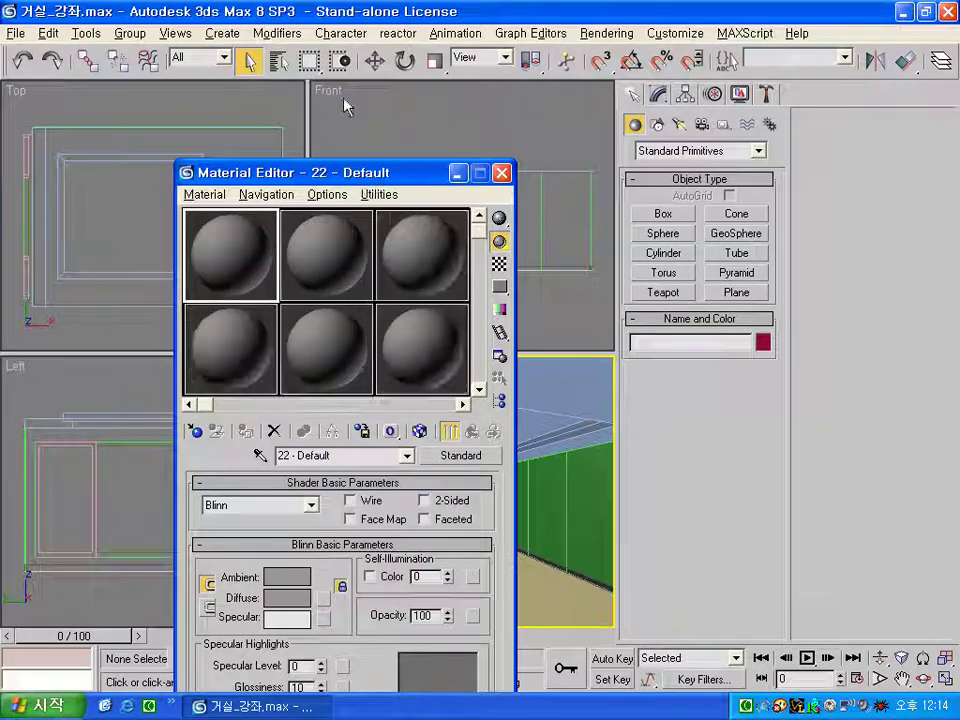
pyautogui.moveTo(556, 438); pyautogui.dragTo(545, 408, button='middle')
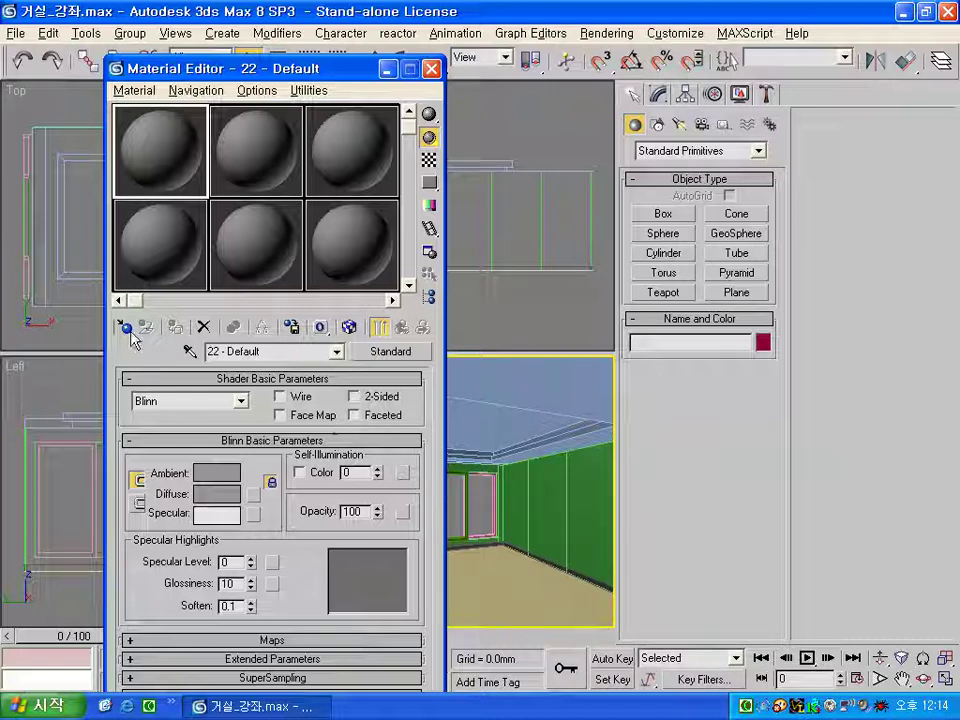
# Make the first slot a VRayMtl with pale cream diffuse 235,235,217
pyautogui.click(392, 352)
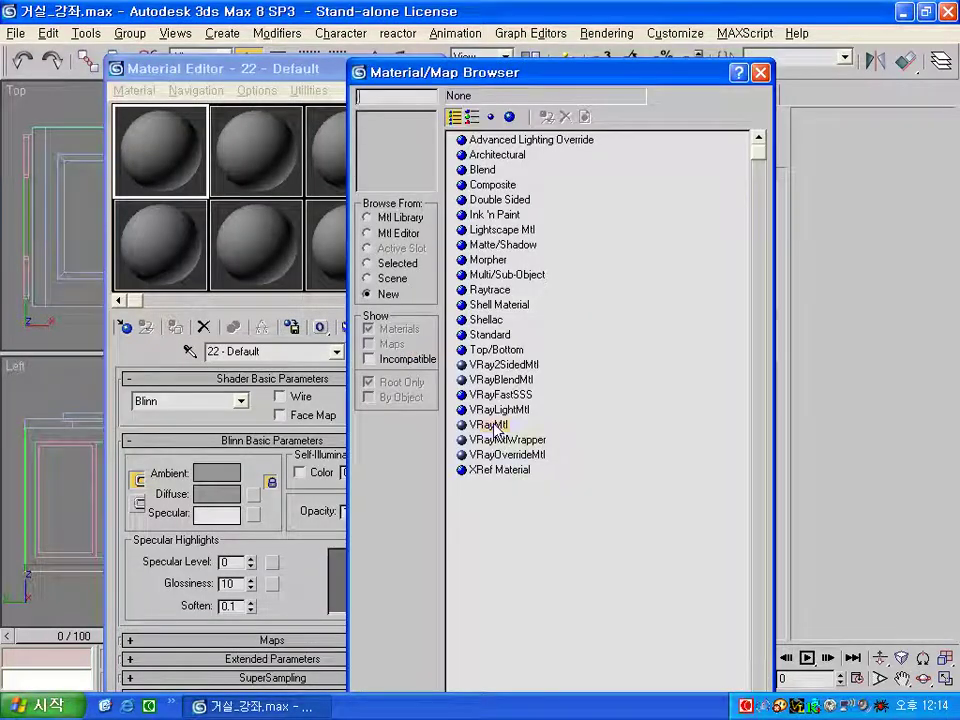
pyautogui.doubleClick(488, 424)
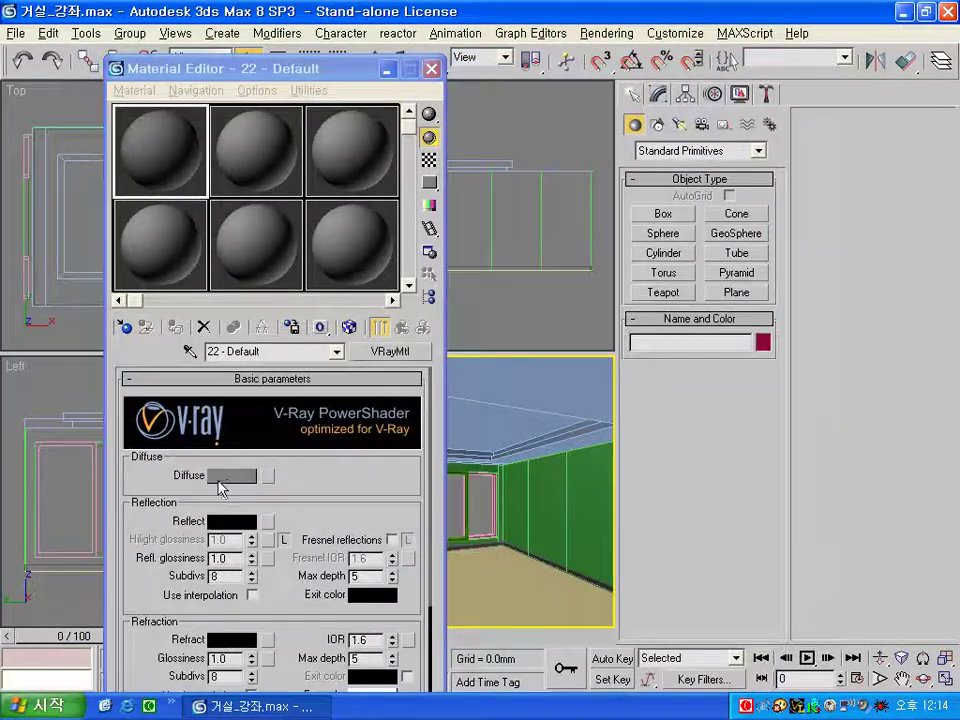
pyautogui.click(231, 476)
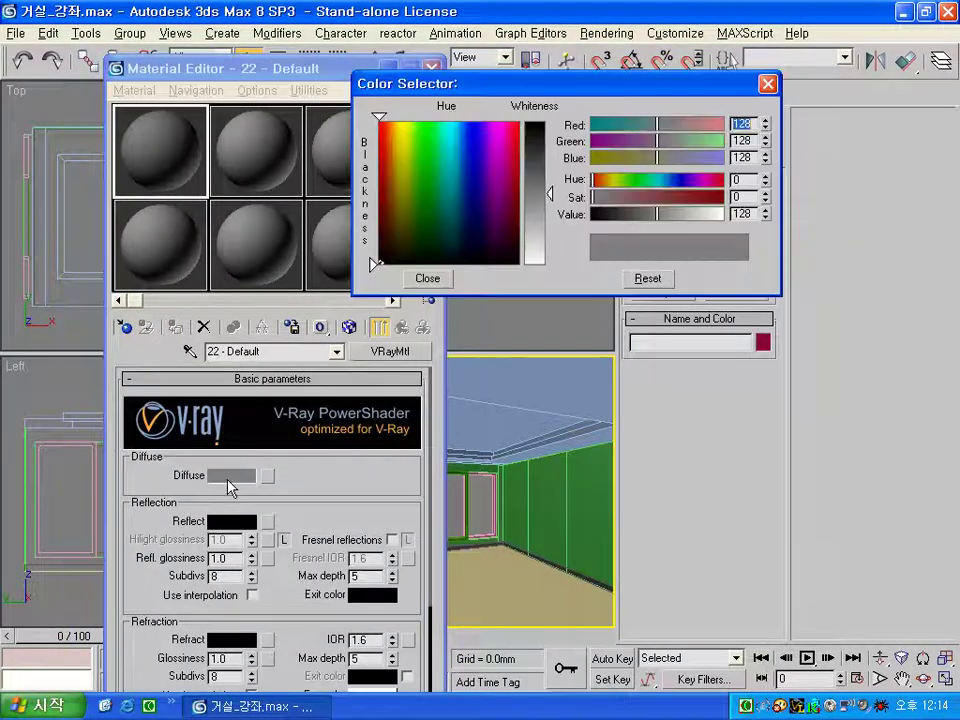
pyautogui.click(403, 200)
pyautogui.moveTo(548, 193); pyautogui.dragTo(551, 252)
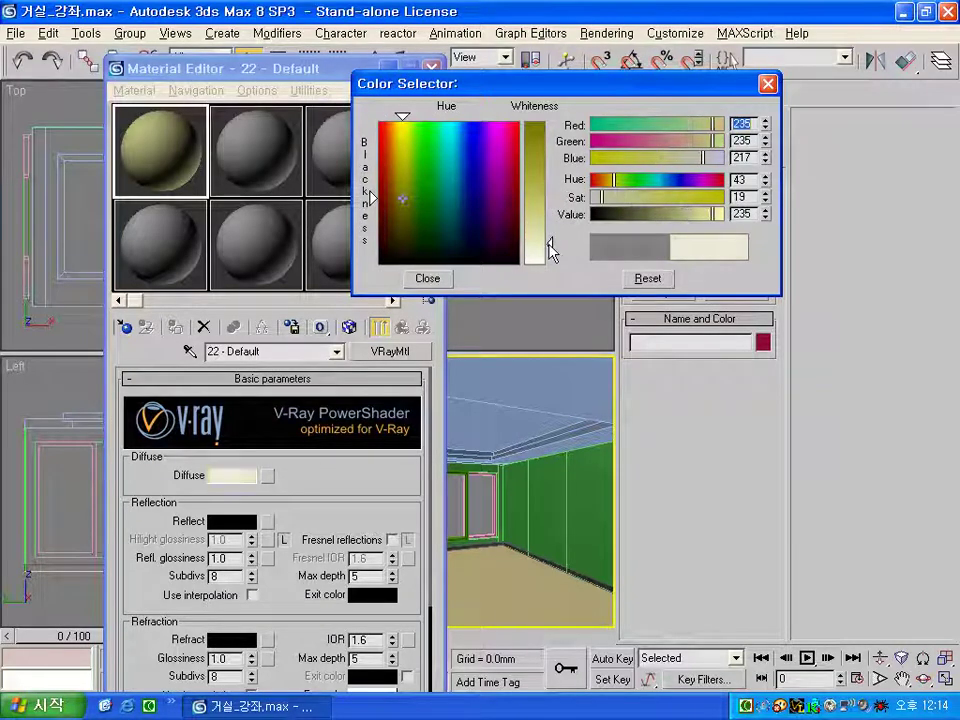
pyautogui.click(427, 278)
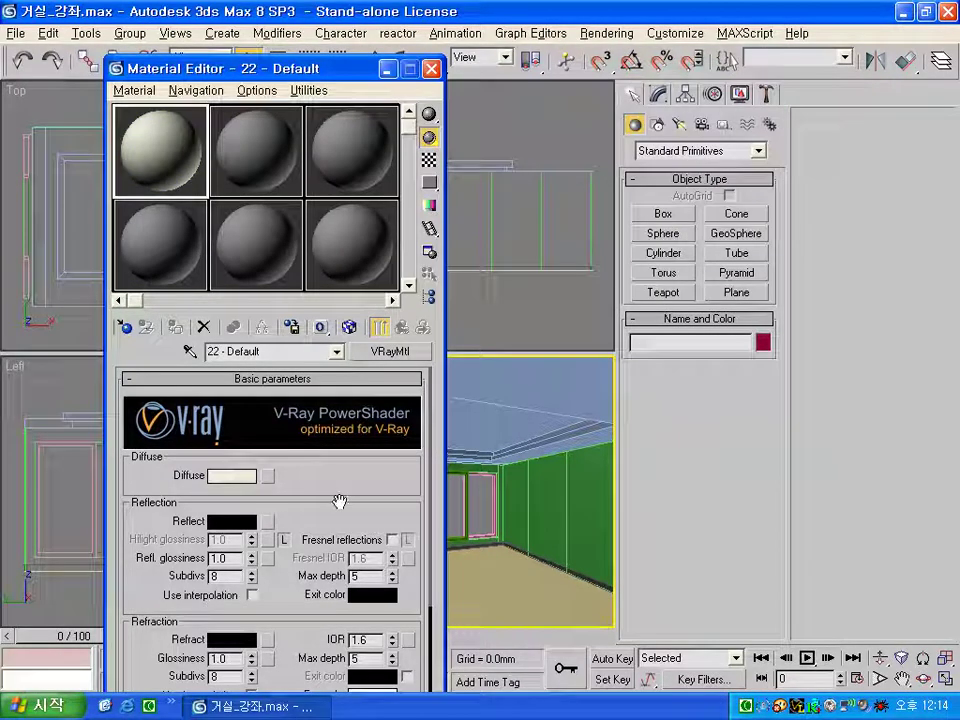
# Name the material 천장_벽 and assign it to the ceiling
pyautogui.moveTo(281, 352); pyautogui.dragTo(167, 358)
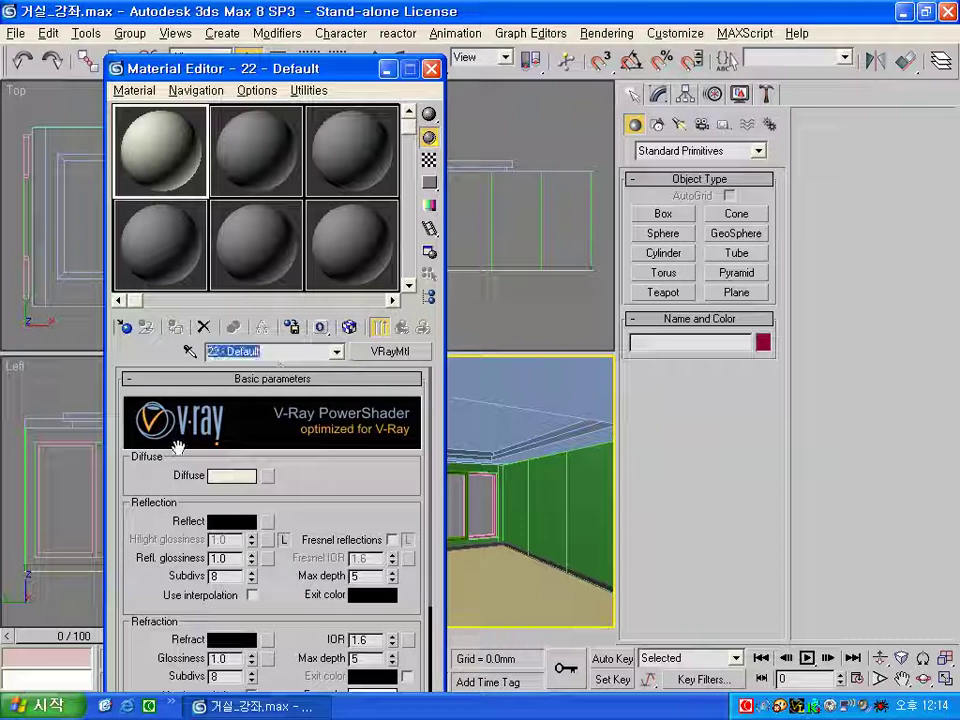
pyautogui.write('천정')
pyautogui.press('Return')
pyautogui.press('Return')
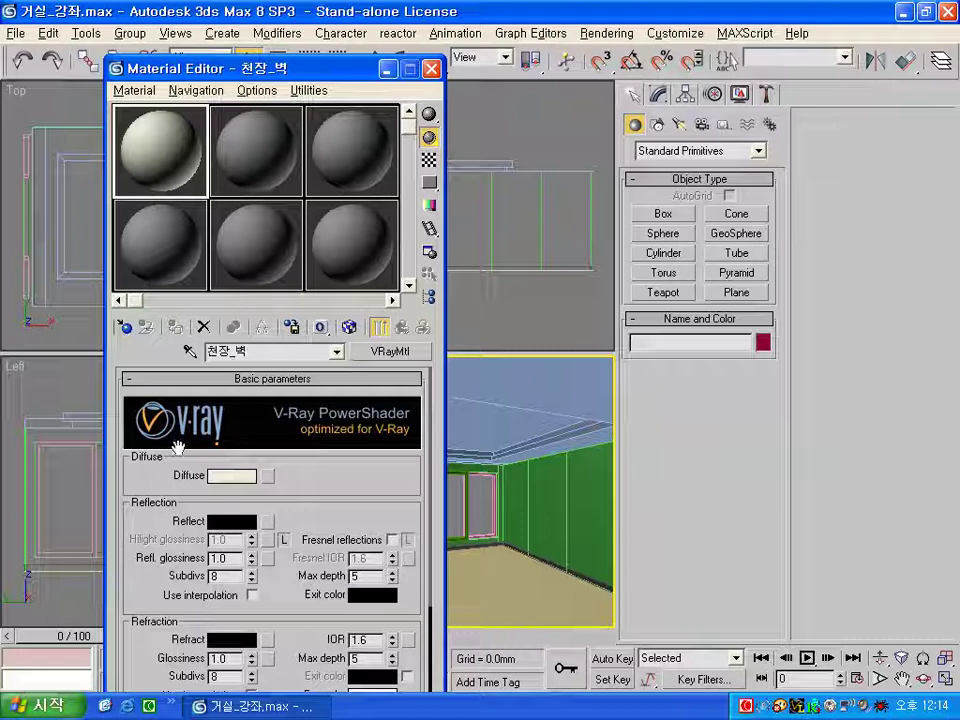
pyautogui.click(571, 384)
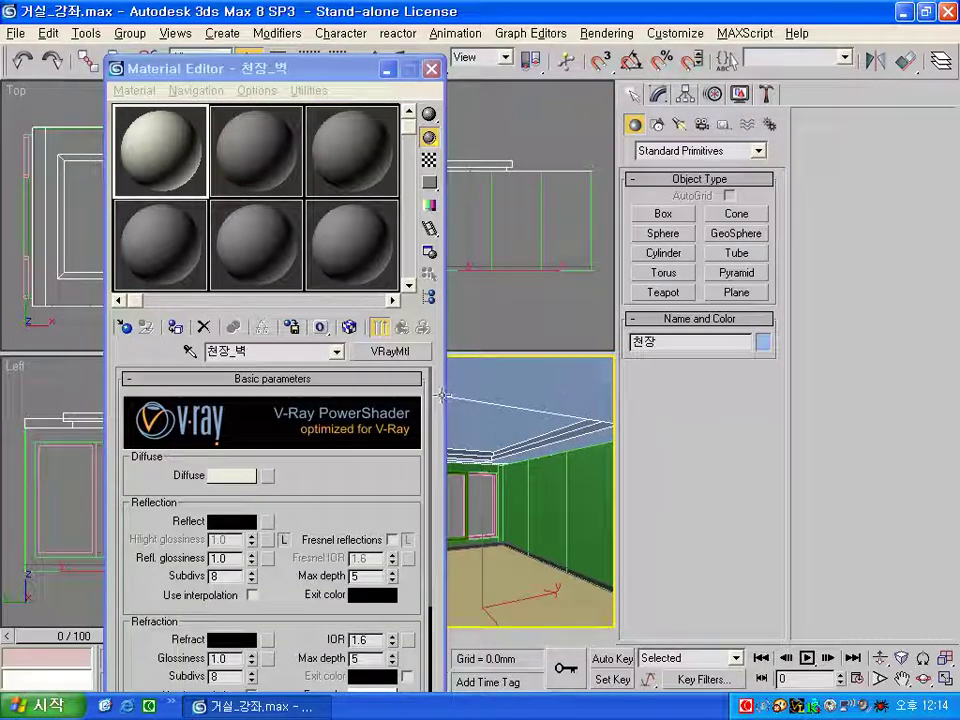
pyautogui.click(400, 418)
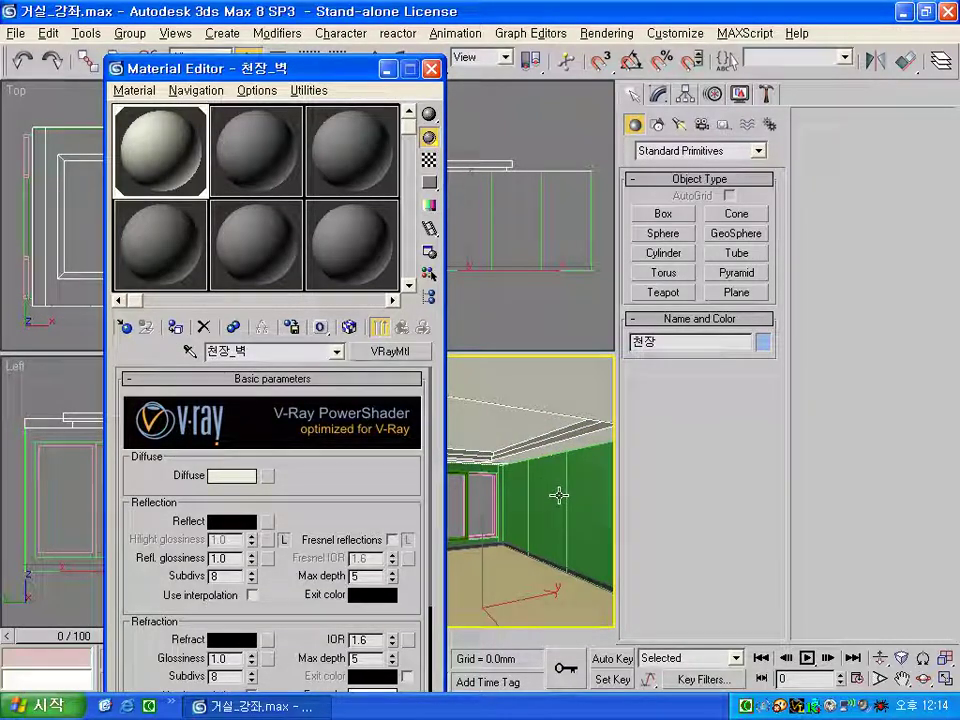
pyautogui.click(261, 156)
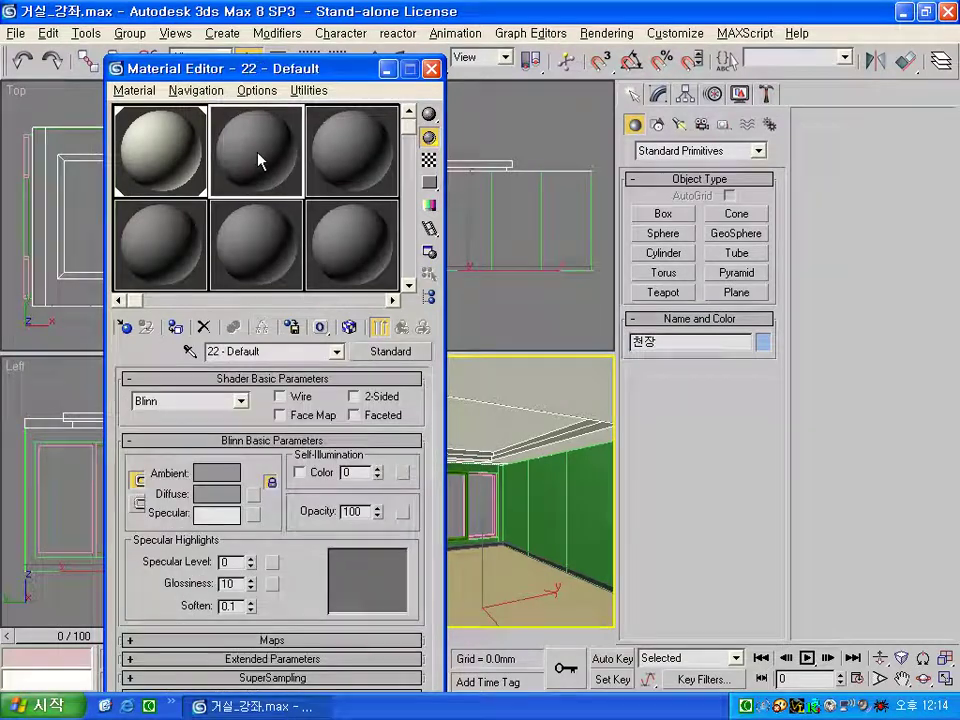
# Rename the second material 나무벽, make it a VRayMtl, and add a Bitmap diffuse map
pyautogui.moveTo(307, 70); pyautogui.dragTo(205, 65)
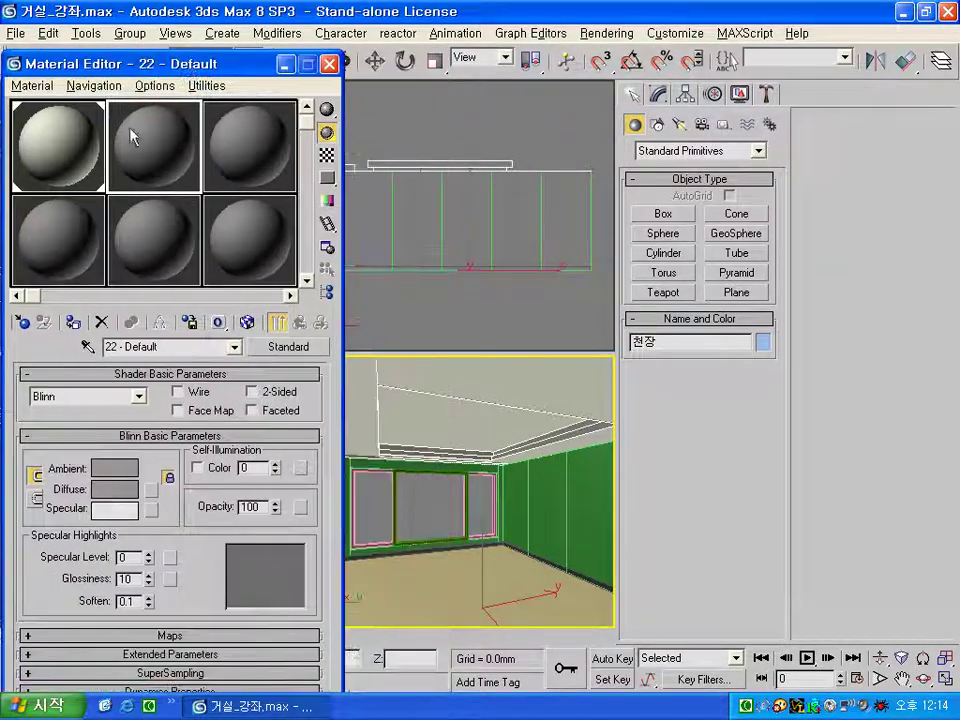
pyautogui.click(168, 346)
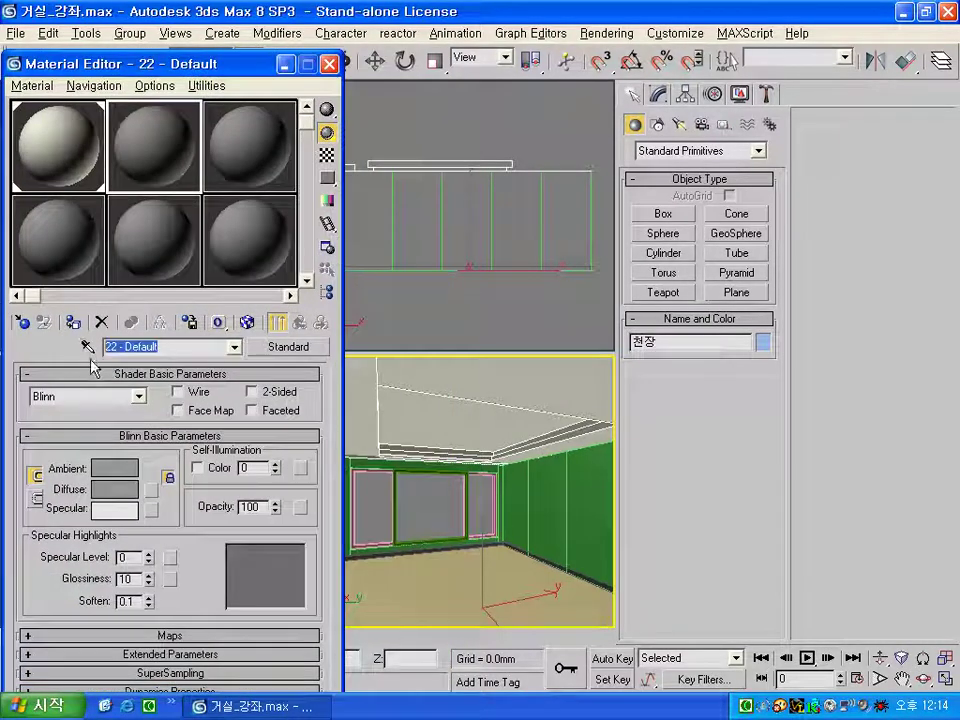
pyautogui.write('나무버')
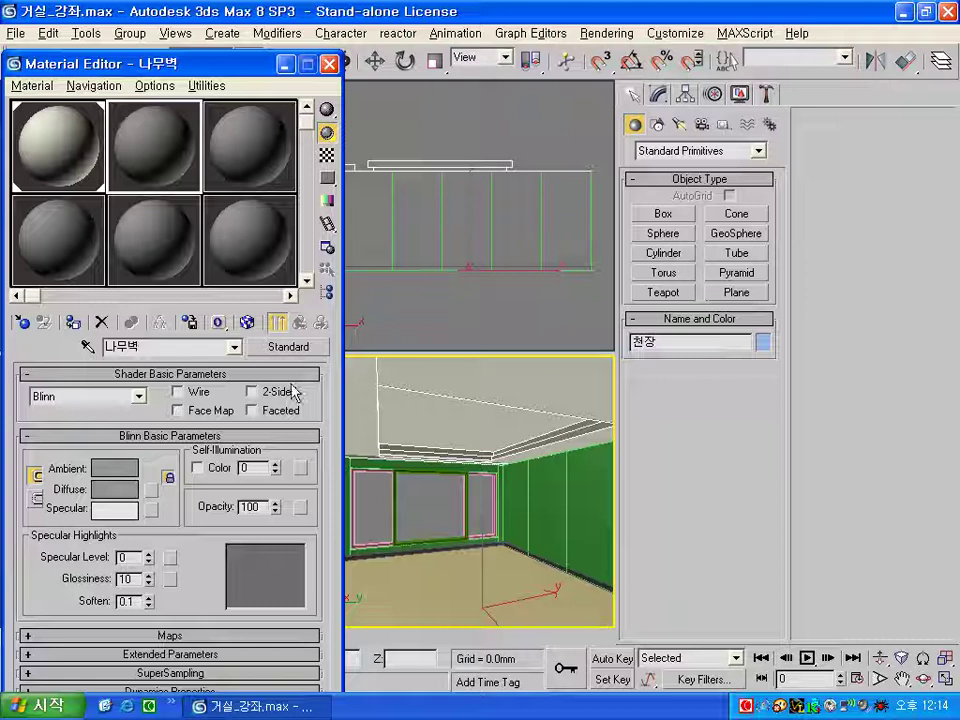
pyautogui.click(288, 350)
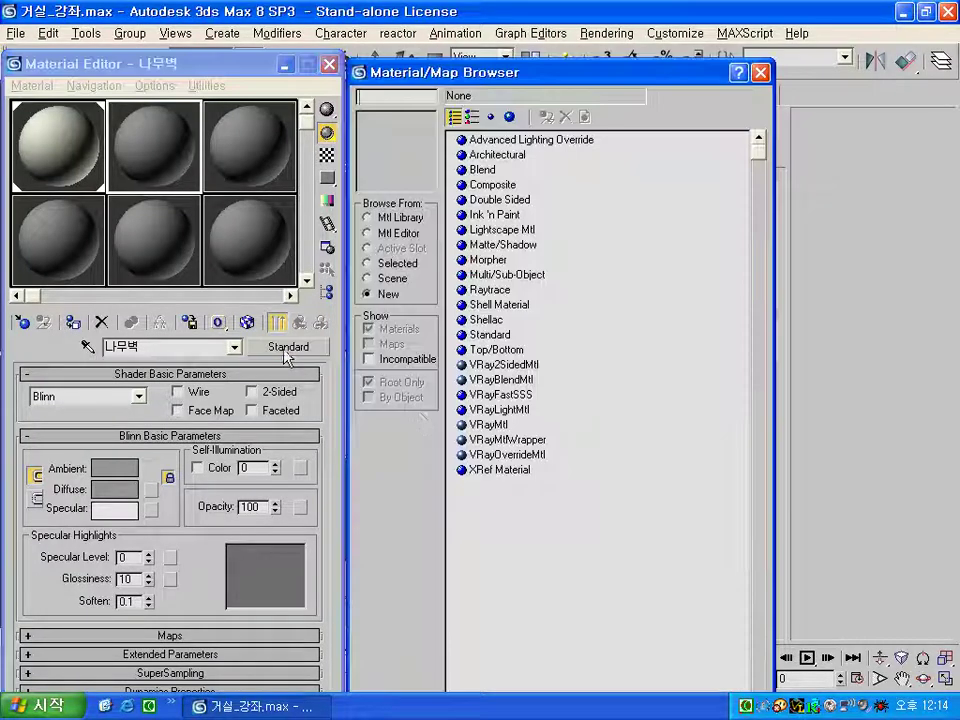
pyautogui.doubleClick(488, 424)
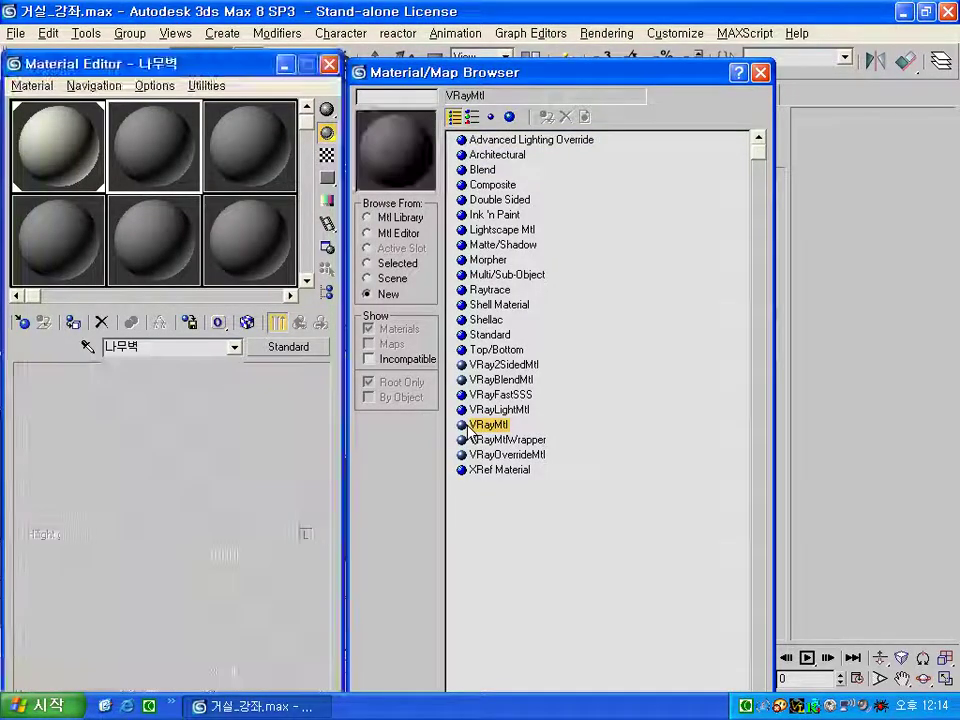
pyautogui.click(166, 470)
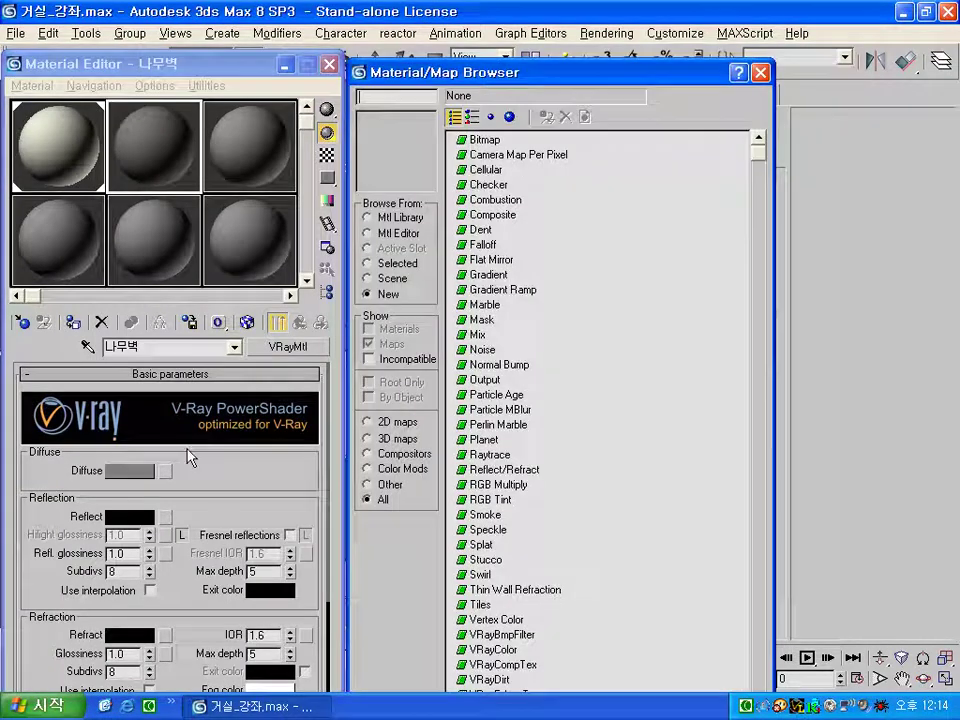
pyautogui.doubleClick(483, 139)
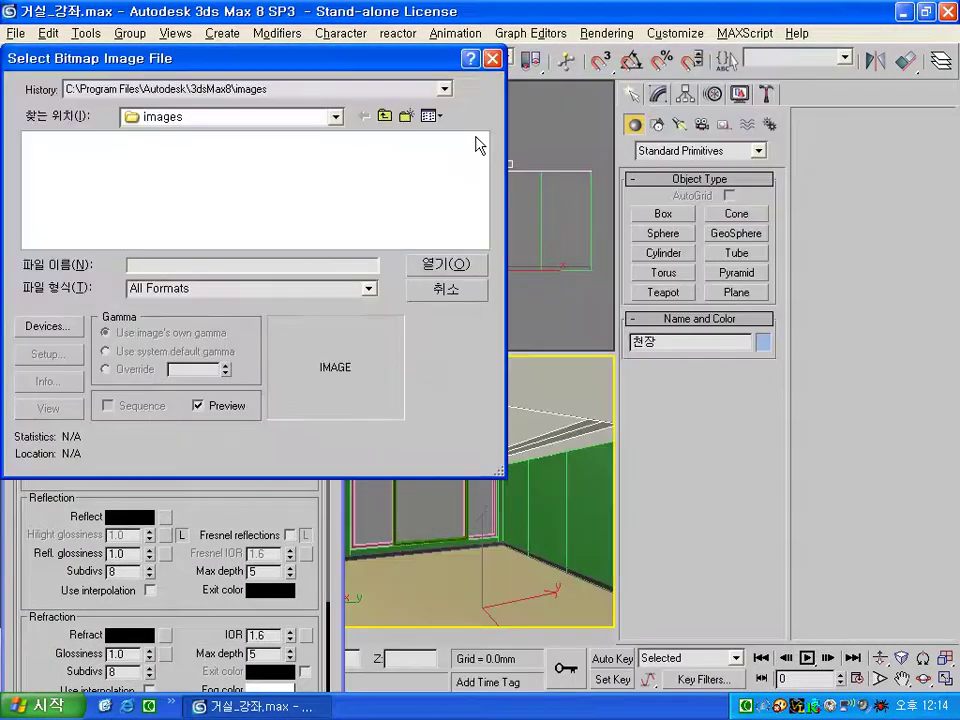
# Browse to the Material\Woods texture folder, shown as thumbnails
pyautogui.click(386, 118)
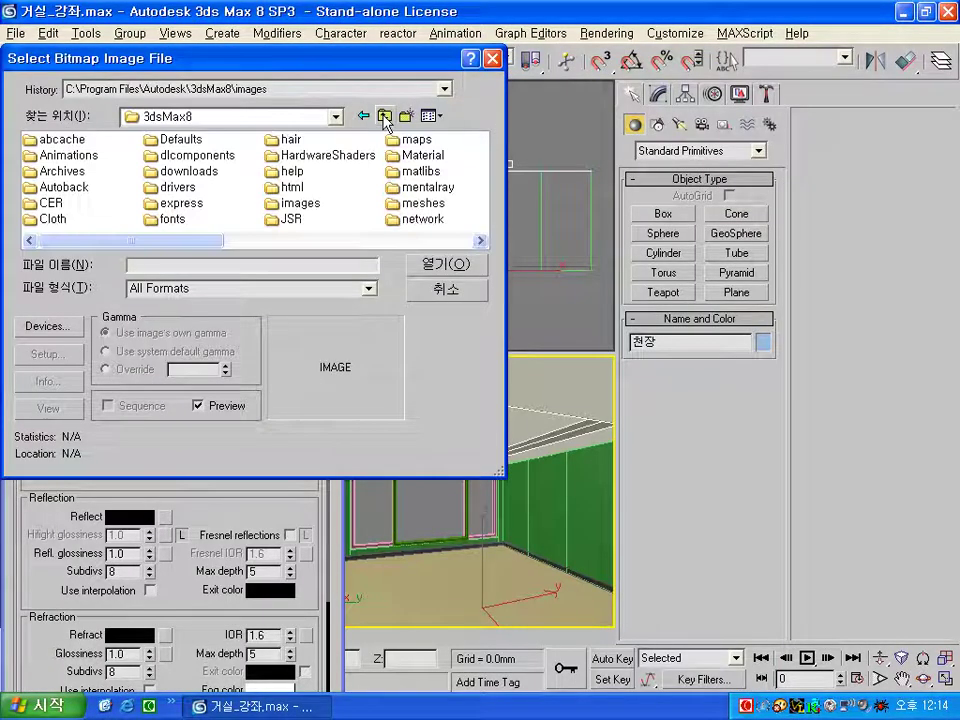
pyautogui.doubleClick(428, 157)
pyautogui.doubleClick(458, 140)
pyautogui.click(437, 116)
pyautogui.click(460, 86)
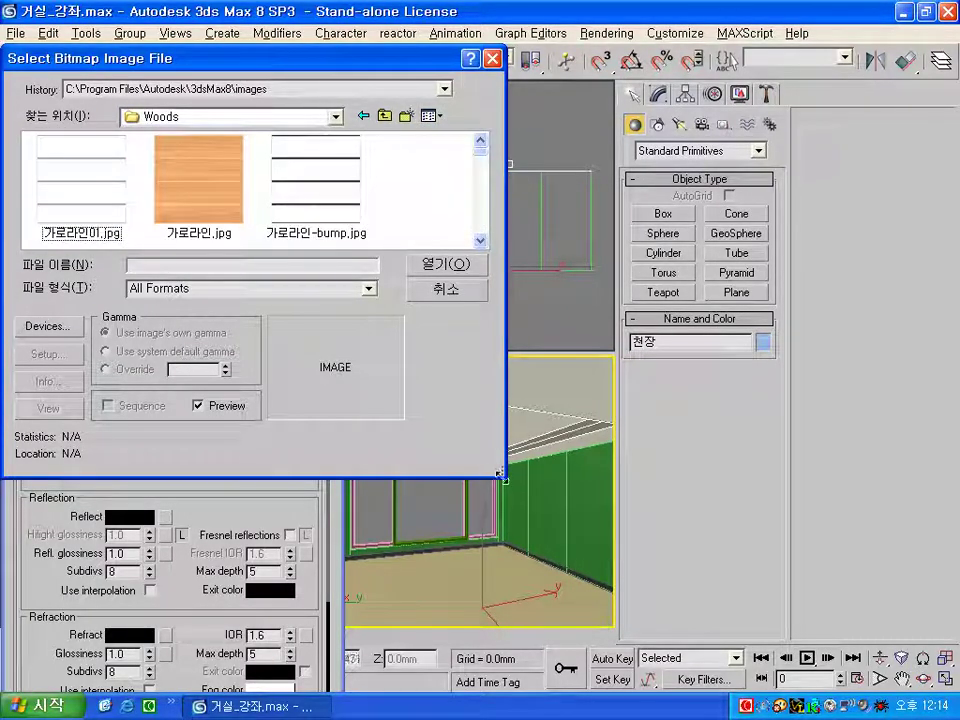
pyautogui.moveTo(499, 474); pyautogui.dragTo(742, 638)
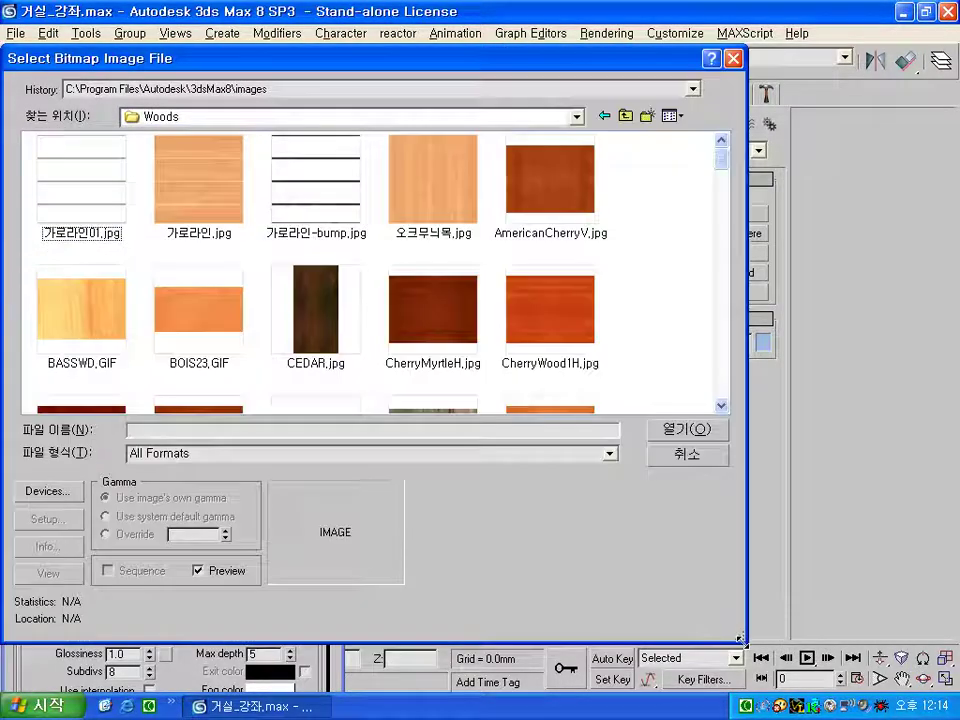
# Preview the wood textures and load 오크무늬목.jpg as the diffuse bitmap
pyautogui.click(236, 339)
pyautogui.scroll(-1, 722, 176)
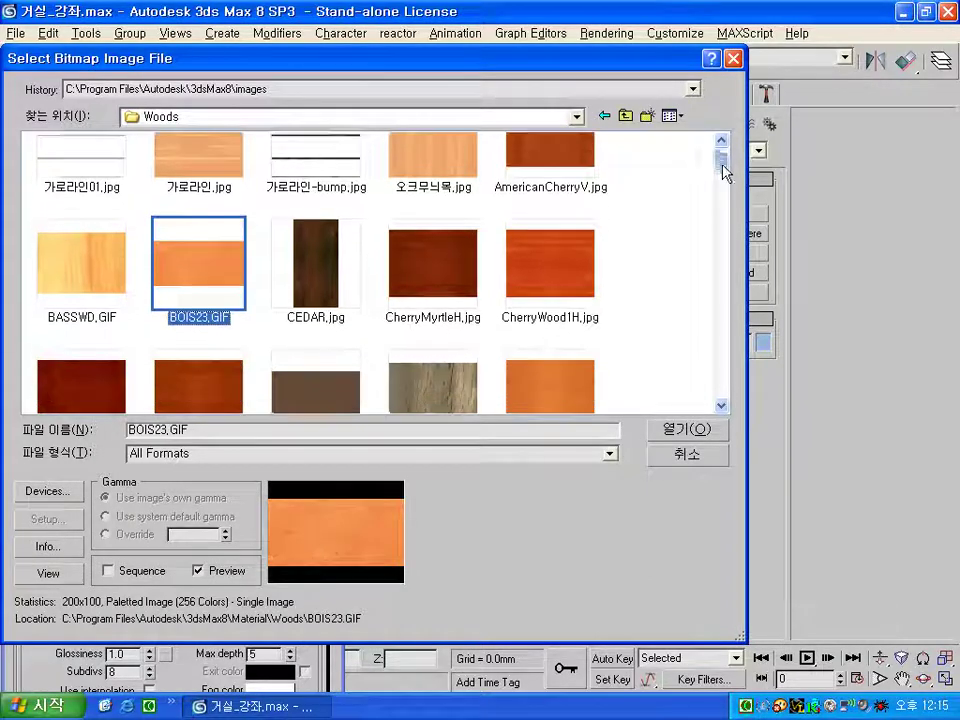
pyautogui.click(432, 150)
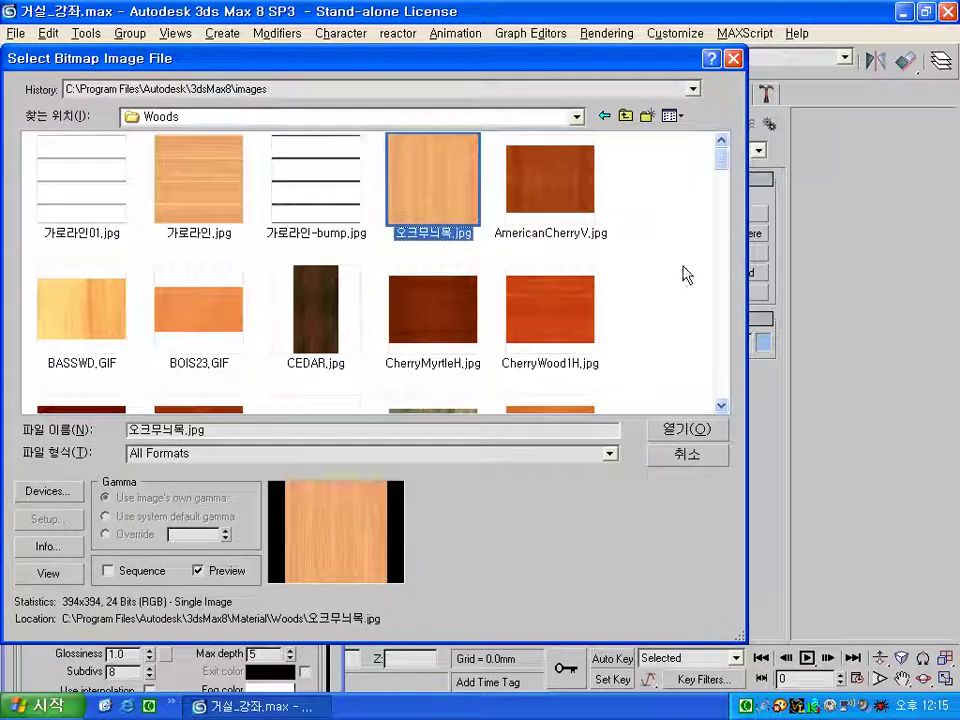
pyautogui.scroll(-2, 669, 309)
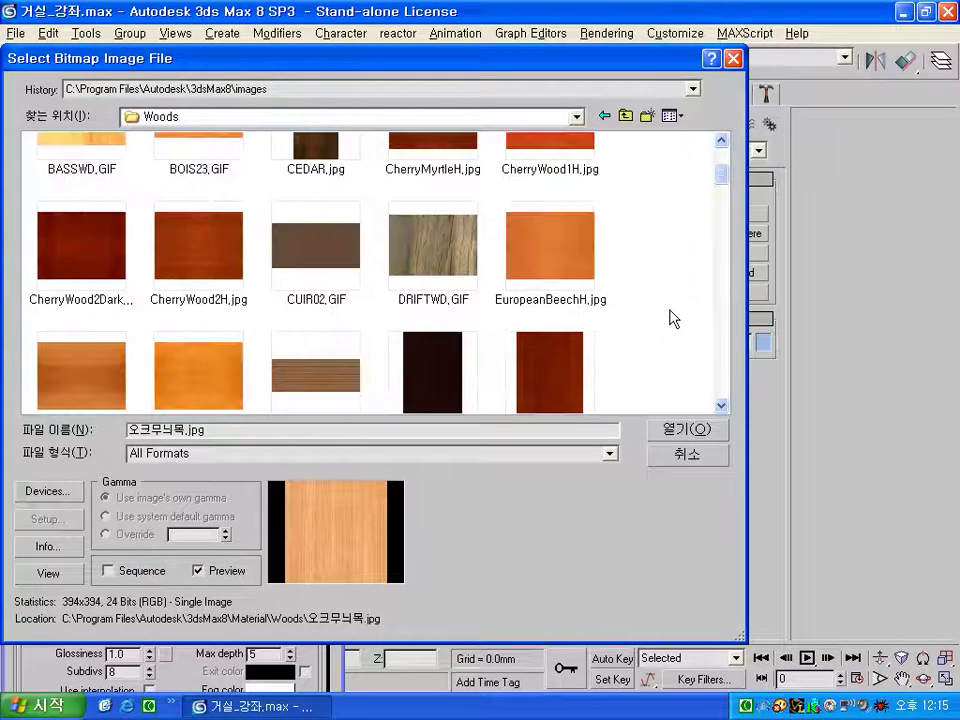
pyautogui.click(600, 295)
pyautogui.scroll(-5, 593, 343)
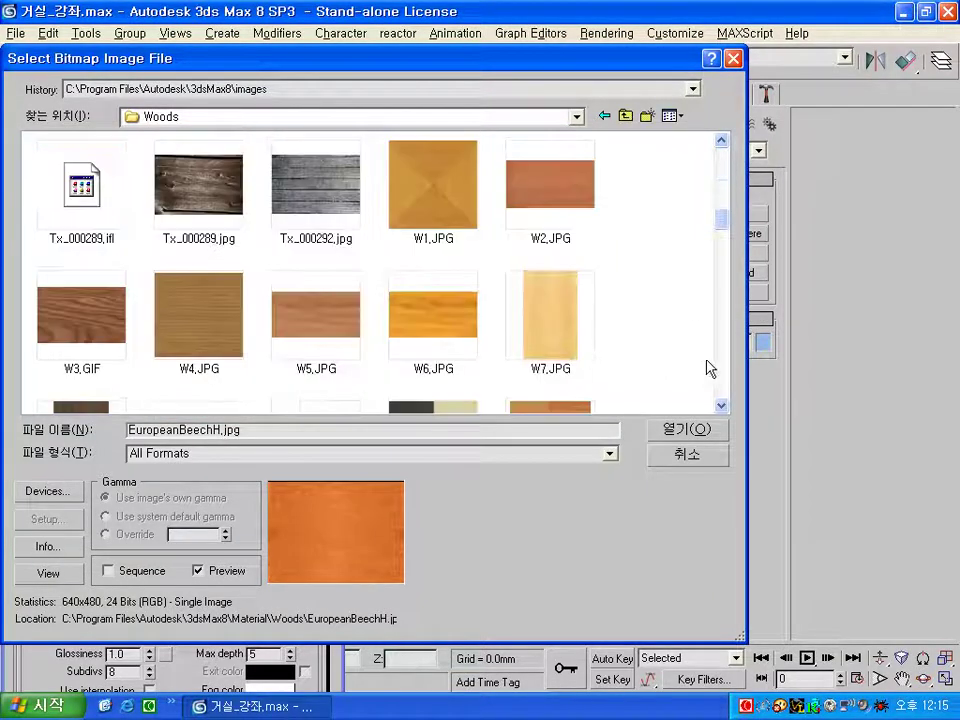
pyautogui.click(548, 312)
pyautogui.scroll(3, 659, 347)
pyautogui.scroll(4, 659, 347)
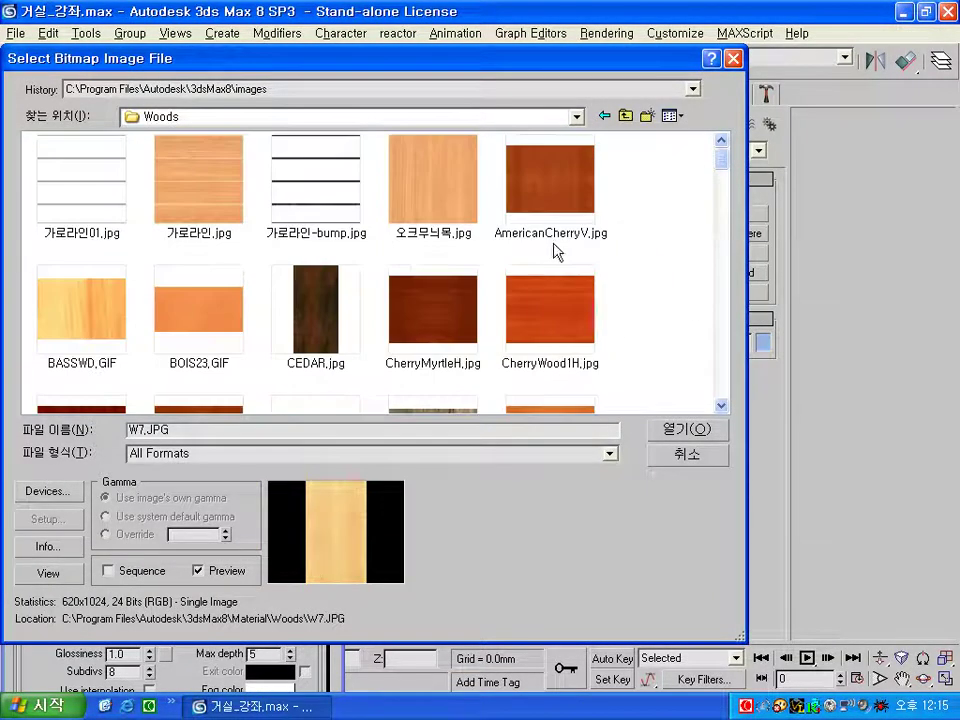
pyautogui.click(446, 195)
pyautogui.doubleClick(446, 195)
# Show the oak map in viewports and set the reflection colour to dark grey 18
pyautogui.click(277, 322)
pyautogui.click(299, 322)
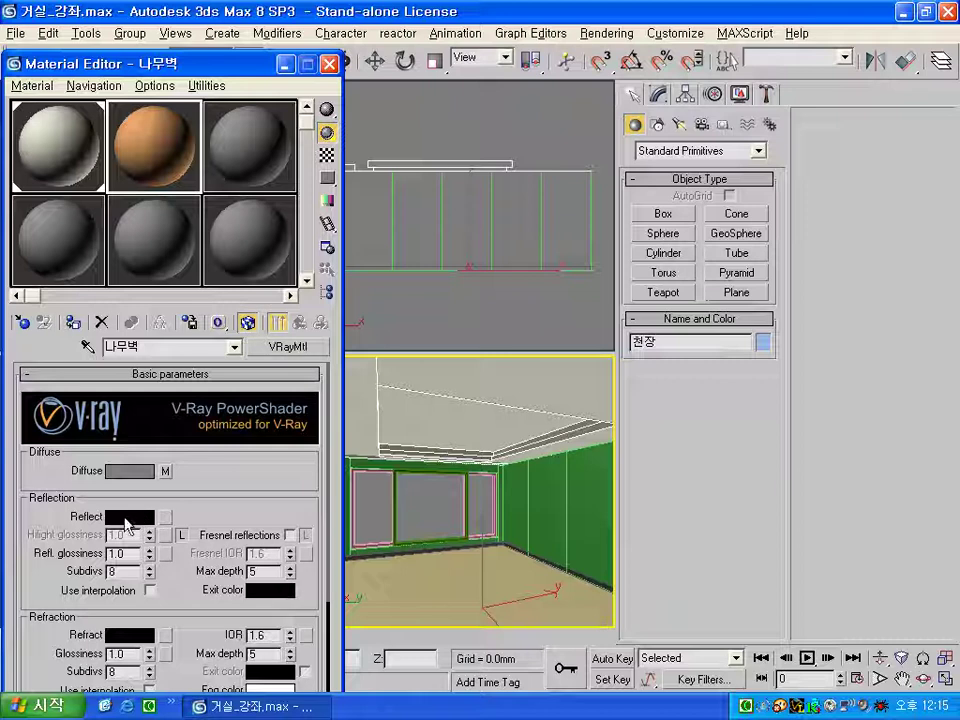
pyautogui.click(135, 471)
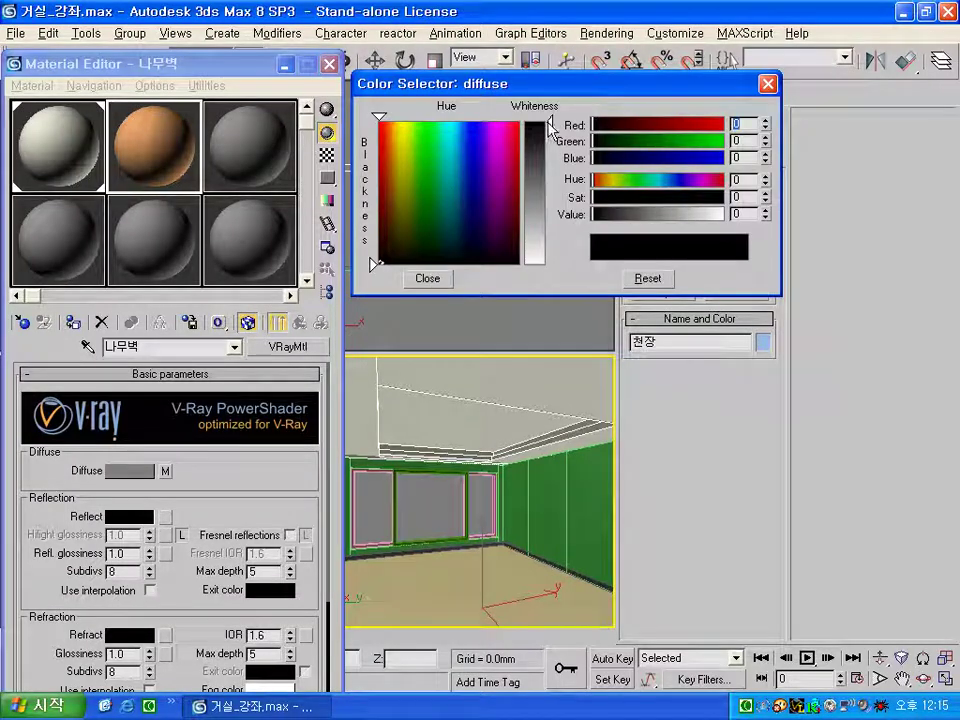
pyautogui.moveTo(549, 122); pyautogui.dragTo(549, 131)
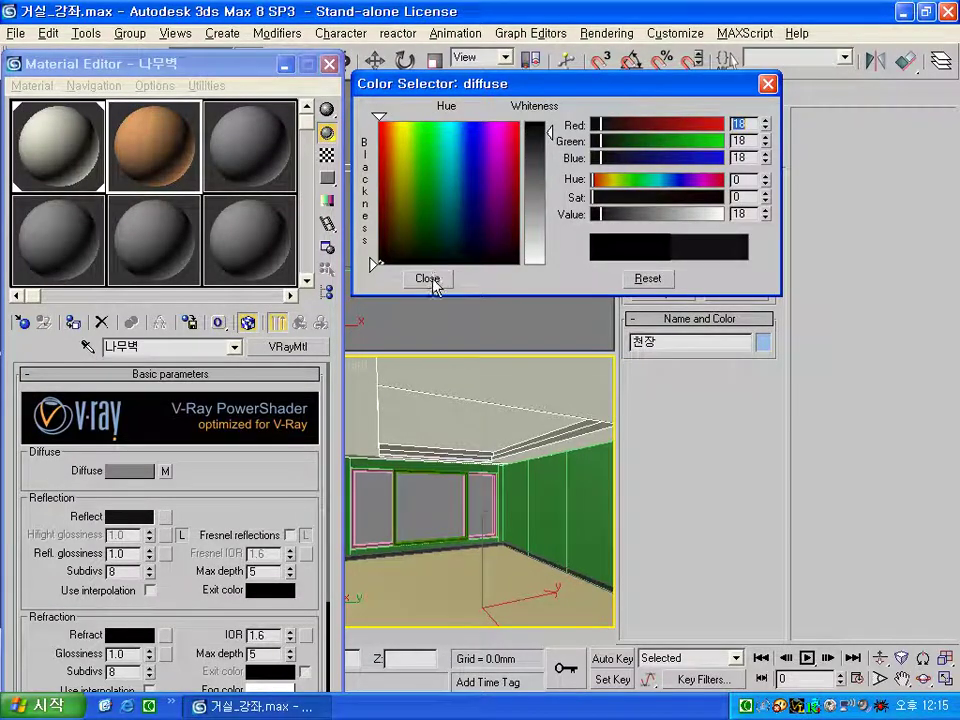
pyautogui.click(430, 279)
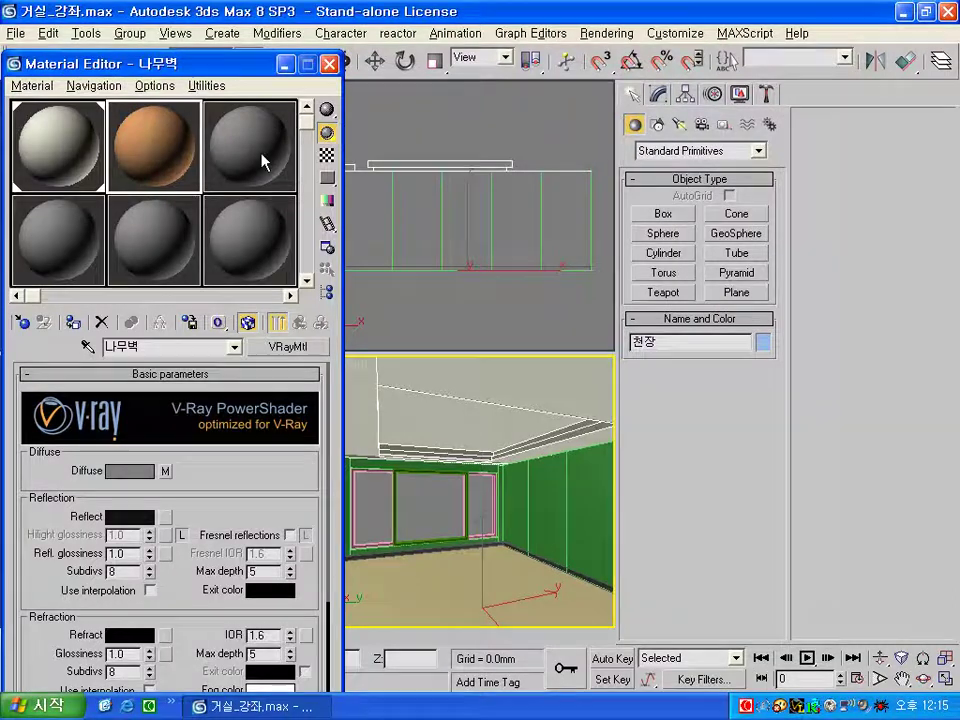
pyautogui.click(263, 160)
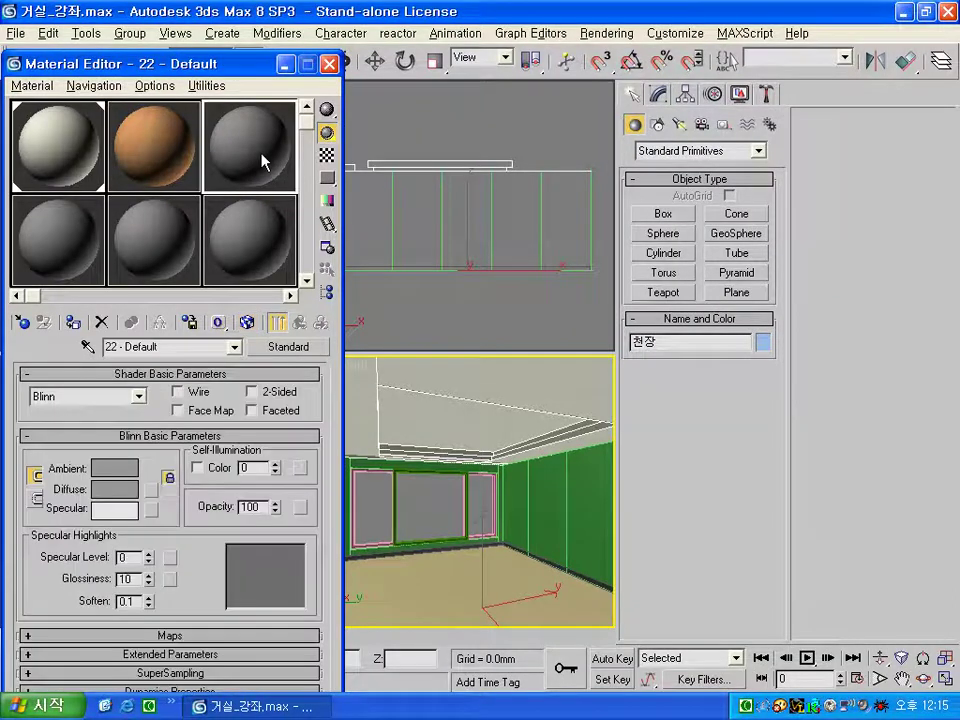
# Name the third material 대리석벽, make it a VRayMtl, and add a Bitmap diffuse map
pyautogui.click(168, 347)
pyautogui.write('대리석')
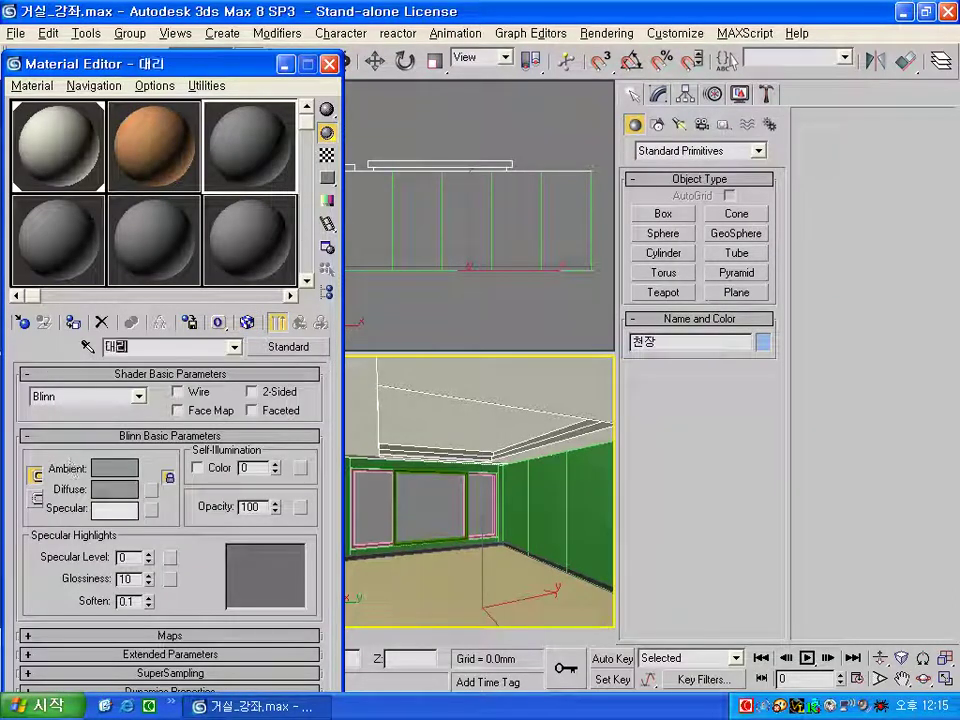
pyautogui.write('벽')
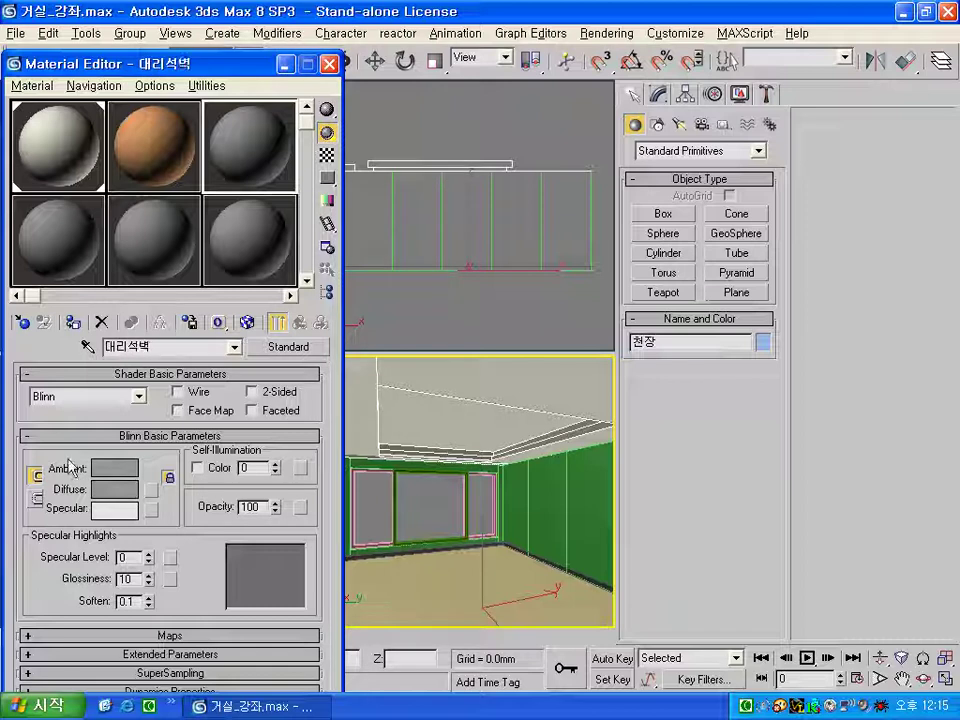
pyautogui.click(300, 346)
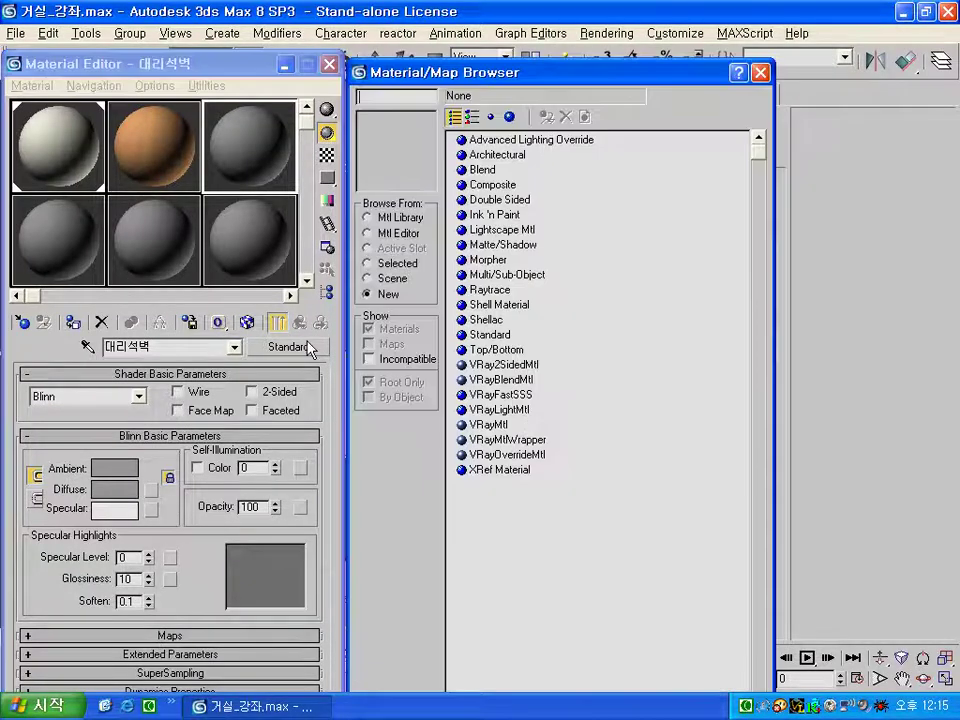
pyautogui.doubleClick(488, 425)
pyautogui.doubleClick(489, 428)
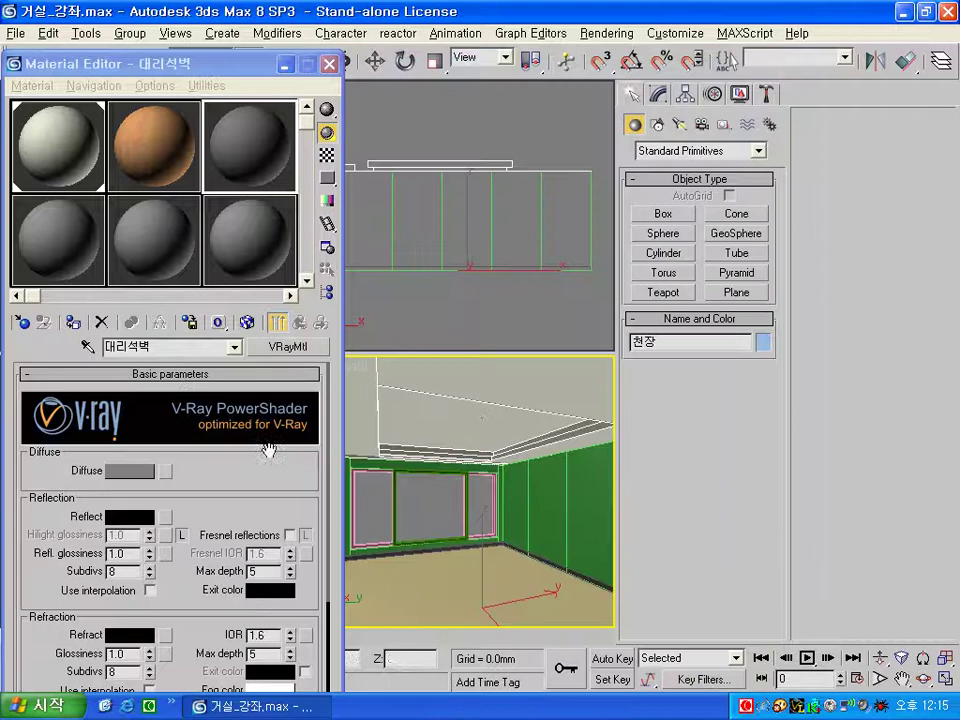
pyautogui.click(167, 472)
pyautogui.doubleClick(488, 139)
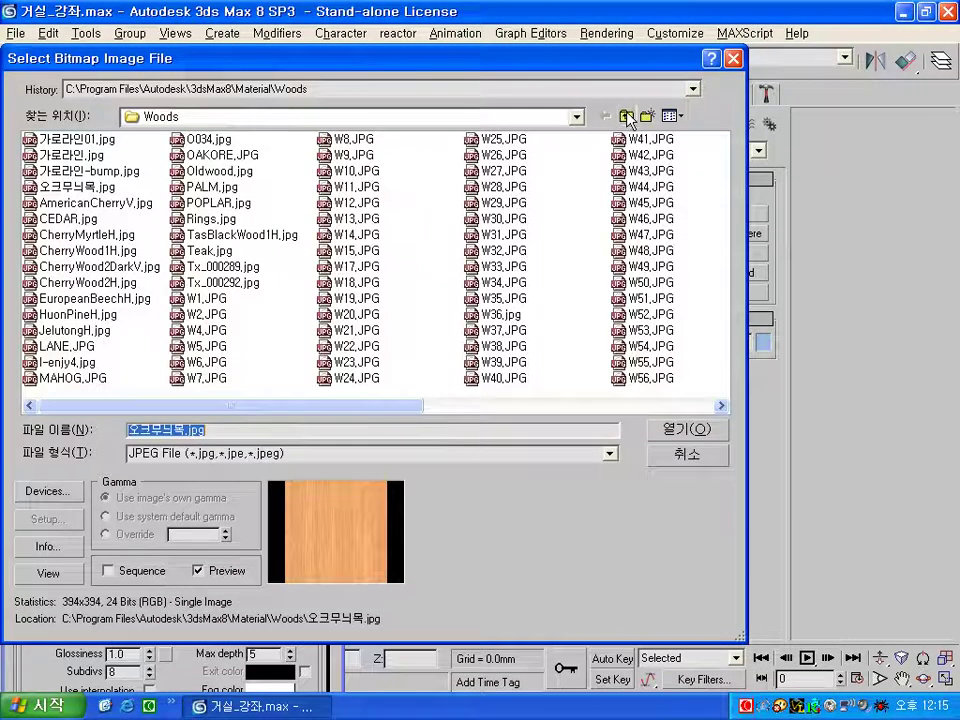
# Load Marbles/M8.JPG as the diffuse texture
pyautogui.click(628, 117)
pyautogui.doubleClick(52, 318)
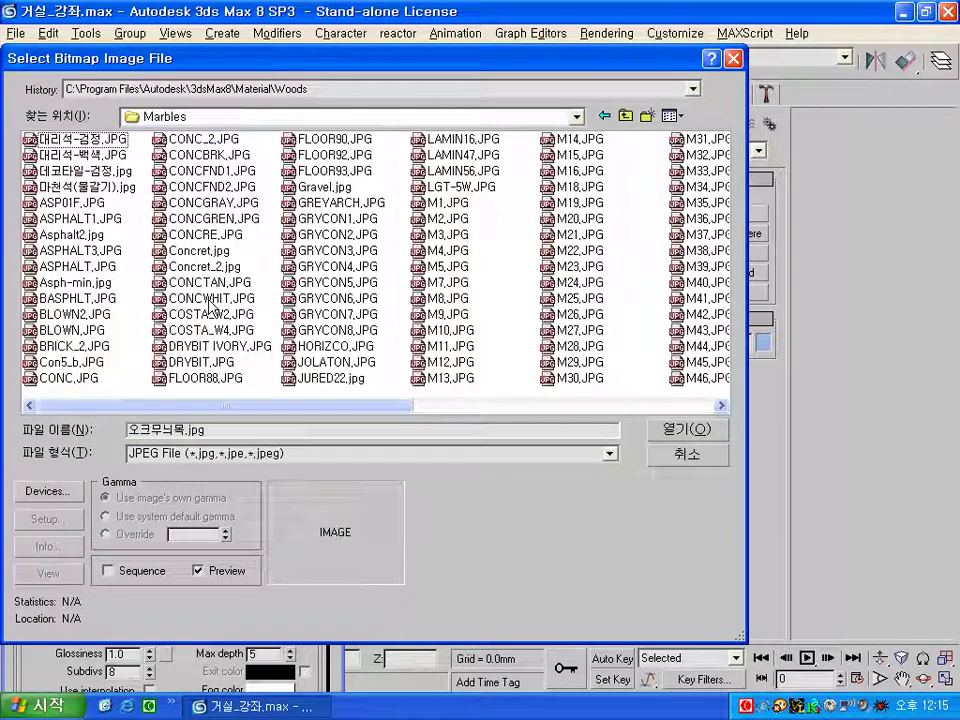
pyautogui.click(668, 116)
pyautogui.click(690, 136)
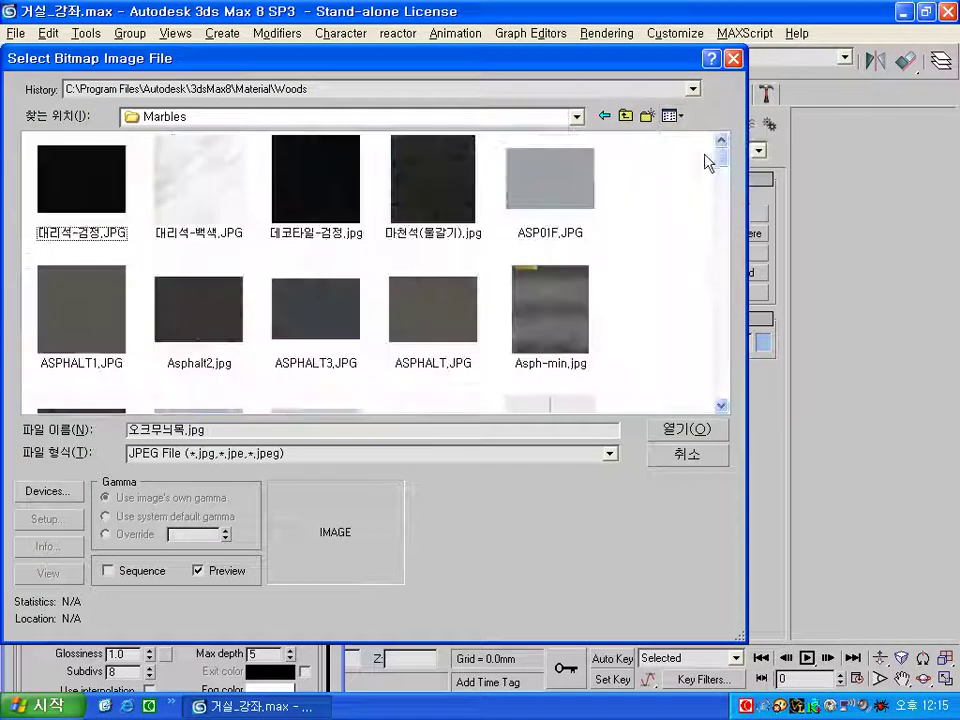
pyautogui.moveTo(720, 160); pyautogui.dragTo(716, 248)
pyautogui.click(428, 287)
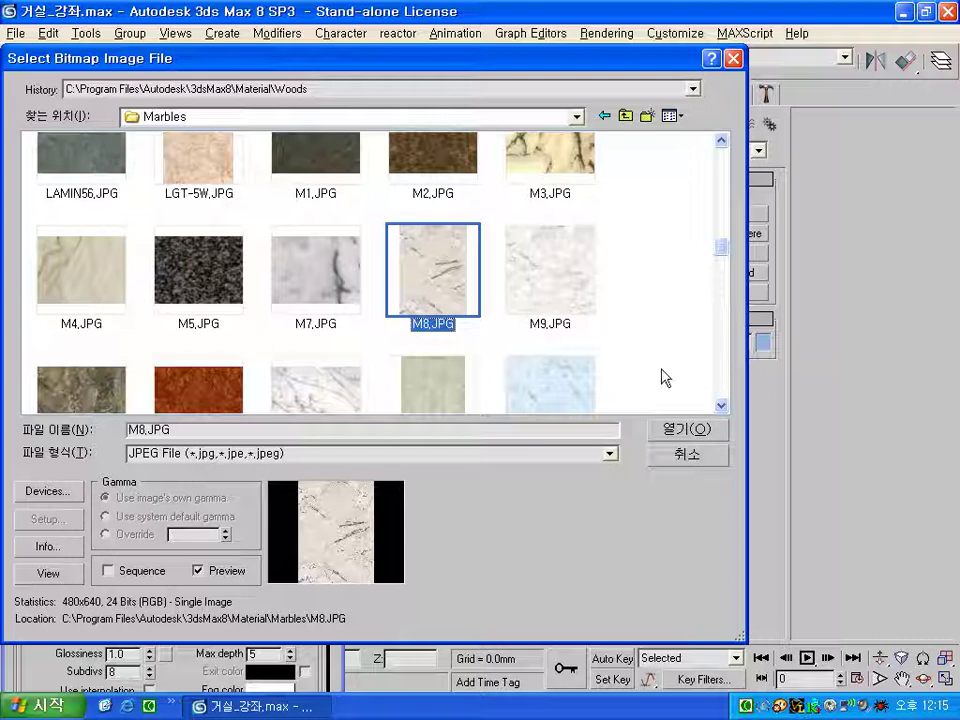
pyautogui.click(672, 429)
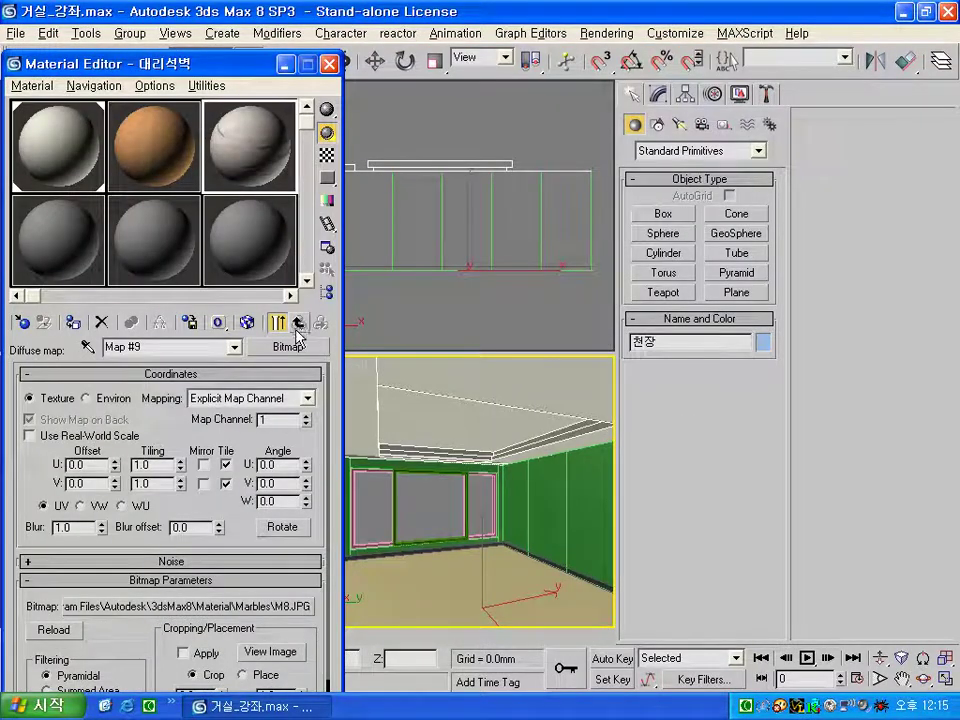
pyautogui.click(296, 330)
# Set the reflection to dark grey 29 and show the marble map in viewports
pyautogui.click(143, 519)
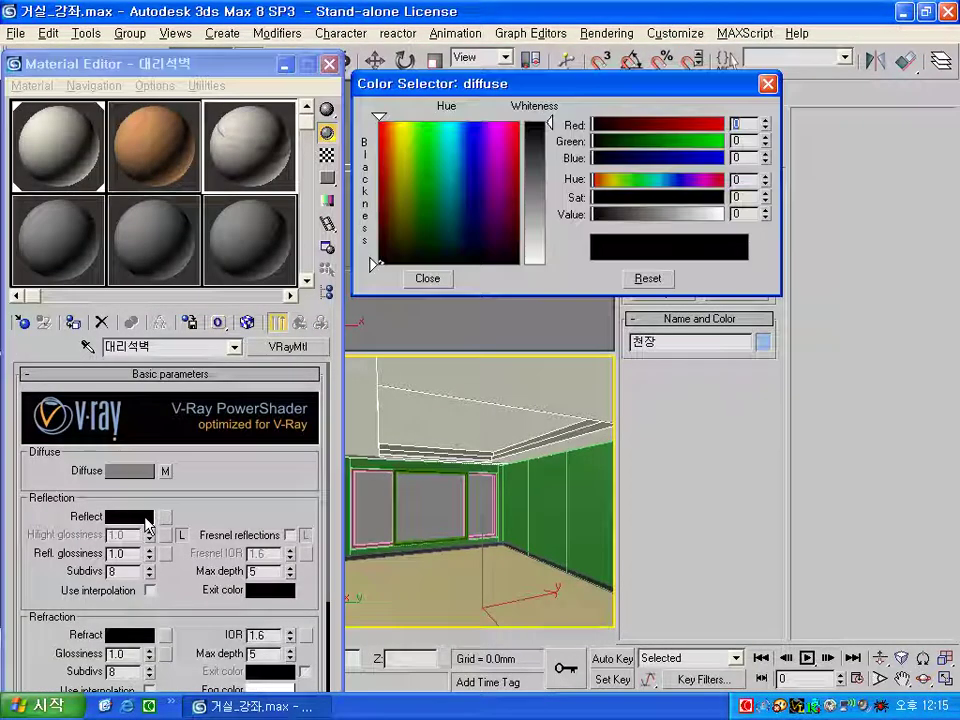
pyautogui.moveTo(552, 125); pyautogui.dragTo(556, 140)
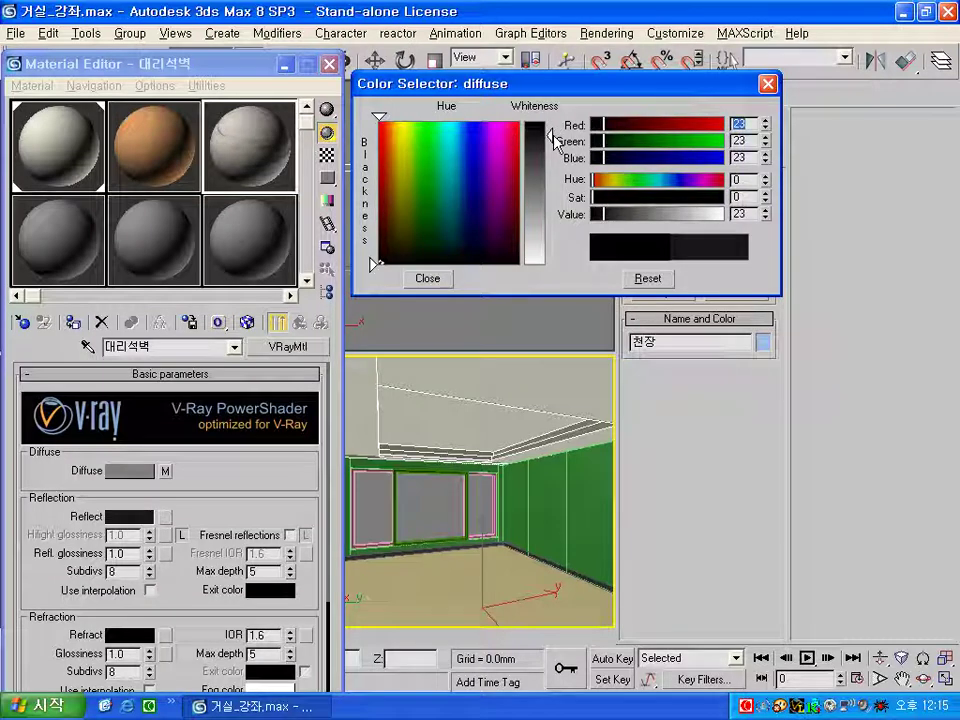
pyautogui.click(428, 278)
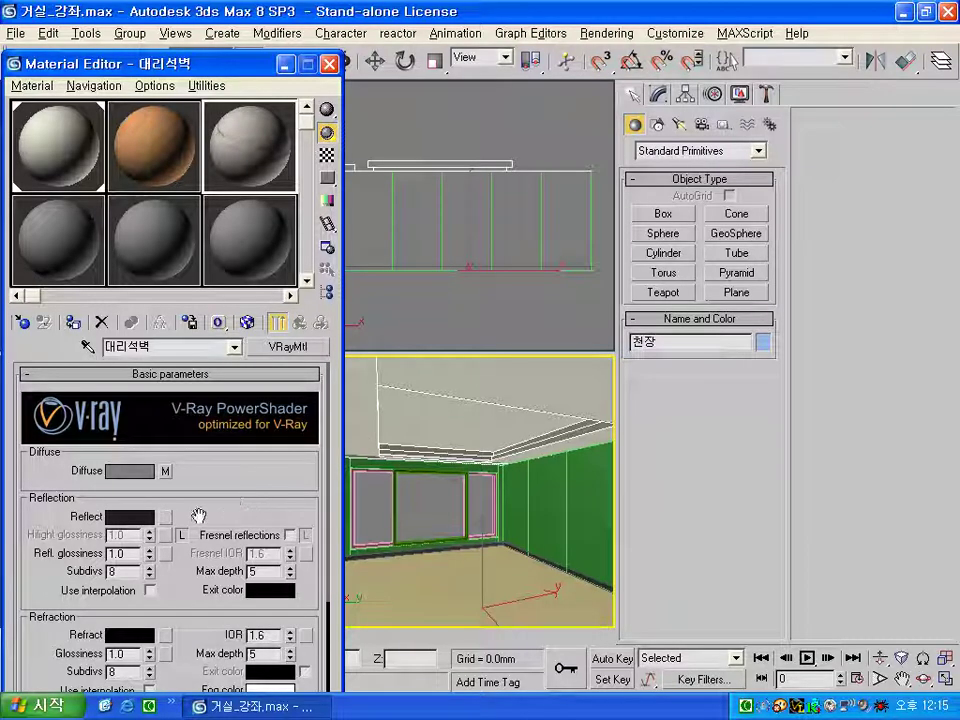
pyautogui.click(247, 322)
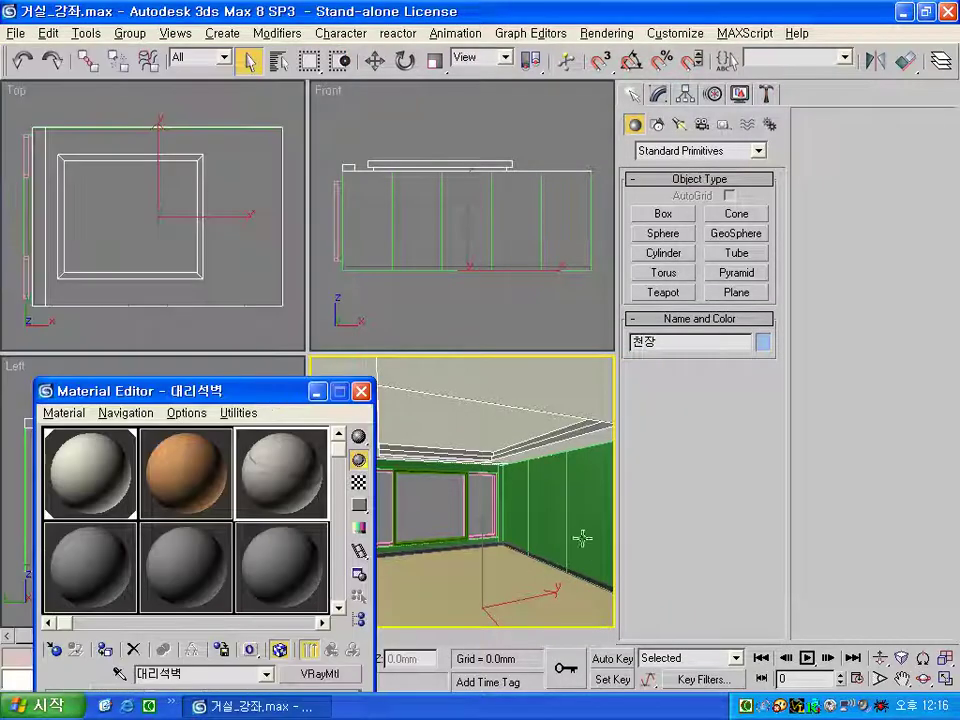
pyautogui.moveTo(212, 66); pyautogui.dragTo(242, 393)
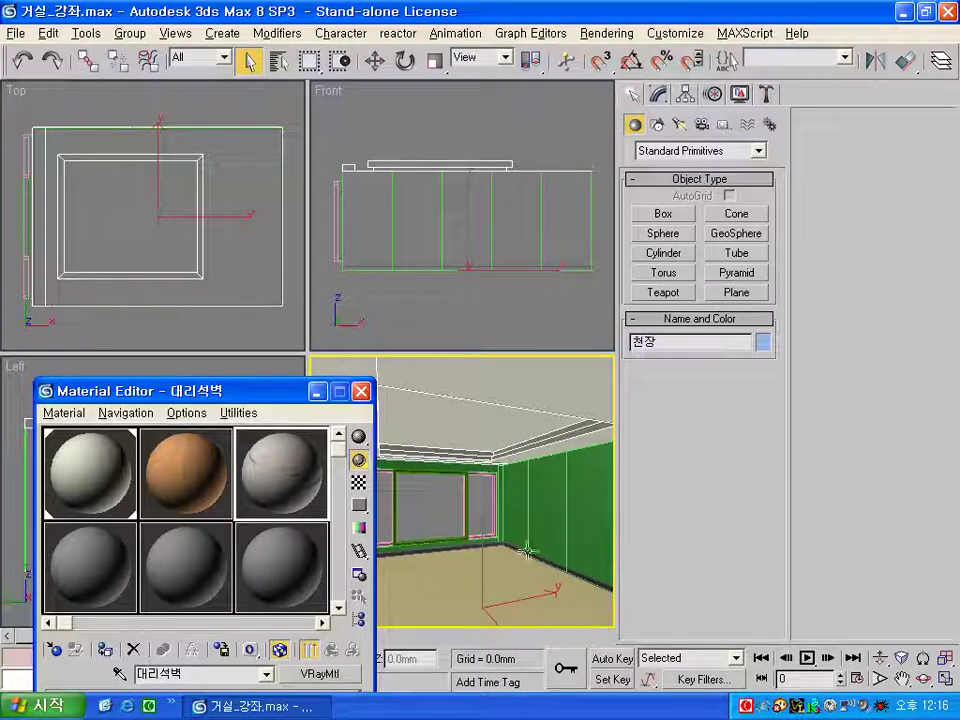
# Close the Material Editor, select the green wall 벽, and isolate it with Alt+Q
pyautogui.moveTo(230, 390)
pyautogui.mouseDown()
pyautogui.moveTo(203, 95)
pyautogui.moveTo(912, 62)
pyautogui.mouseUp()
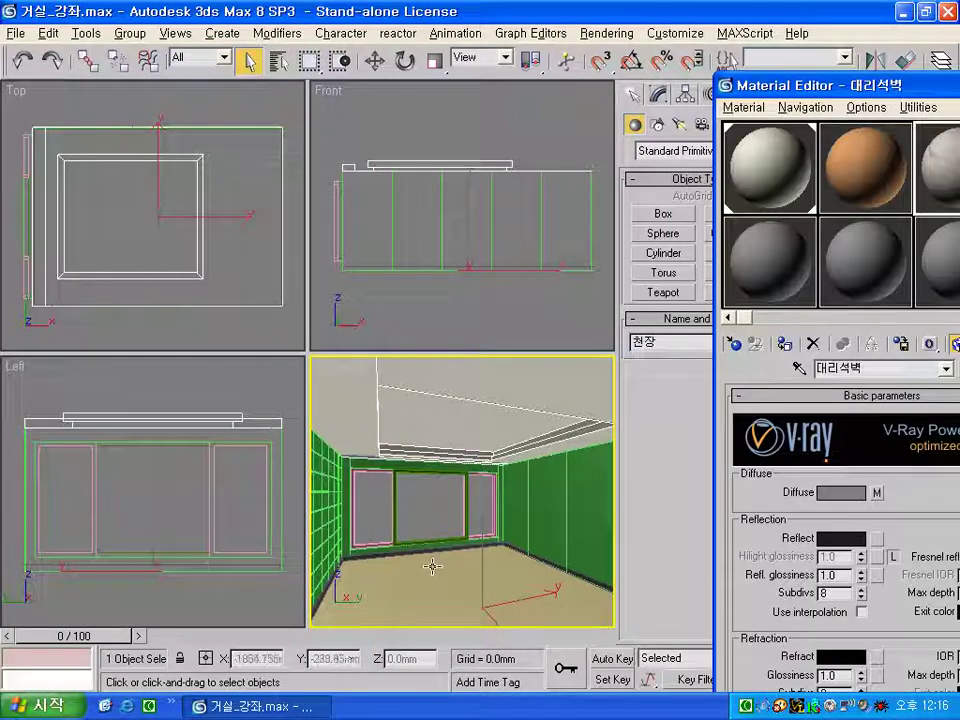
pyautogui.moveTo(790, 85); pyautogui.dragTo(195, 58)
pyautogui.click(441, 58)
pyautogui.click(547, 508)
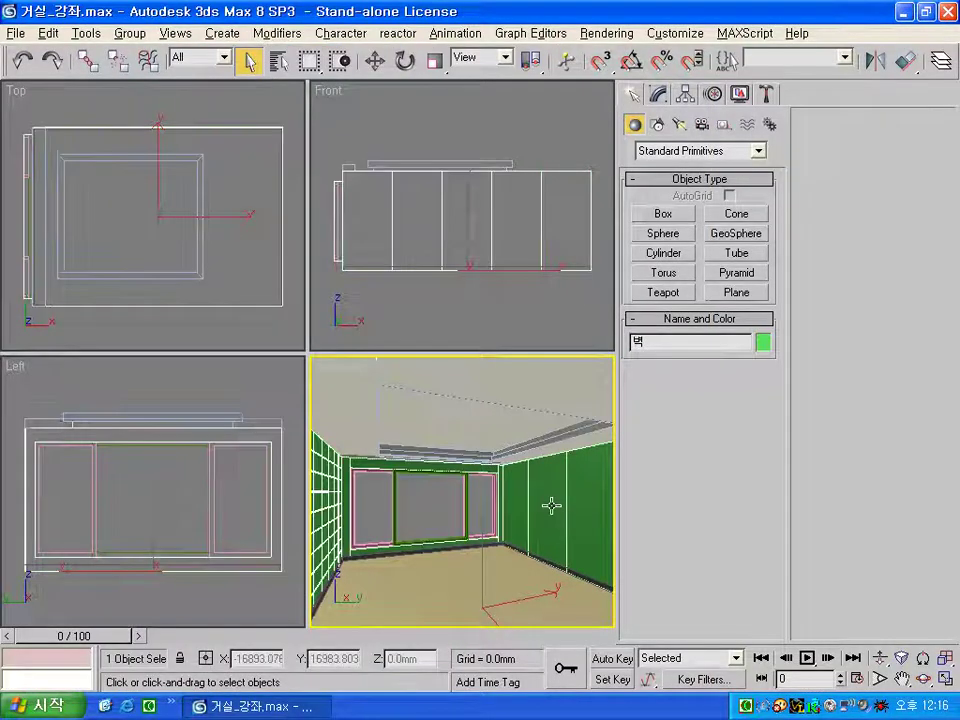
pyautogui.hotkey('alt', 'q')
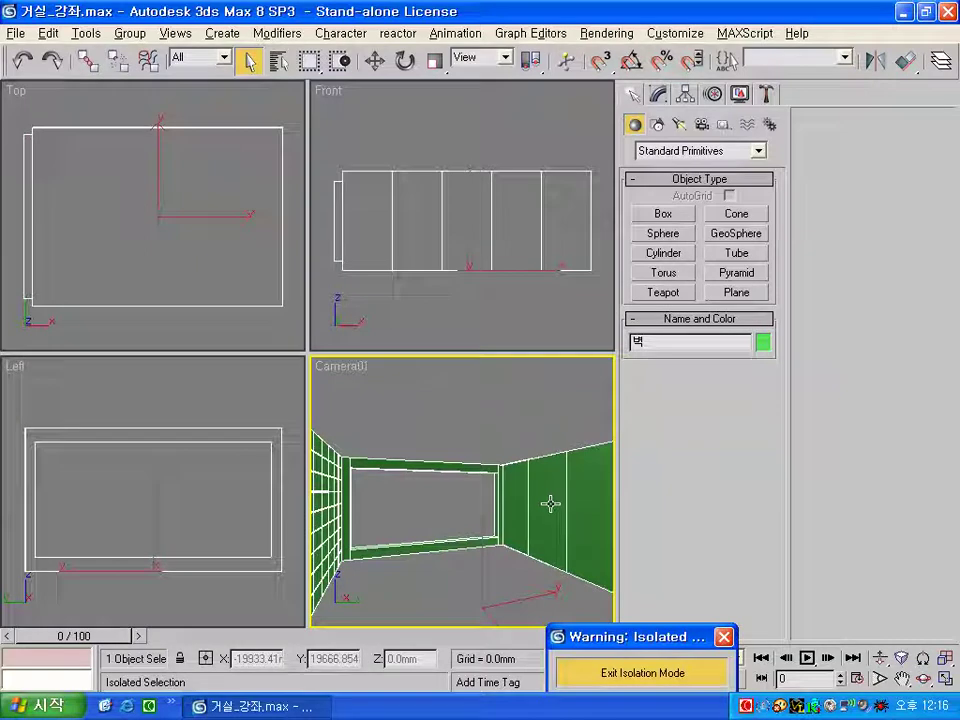
# Add an Edit Poly modifier to 벽 and set all its polygons to material ID 1
pyautogui.click(657, 95)
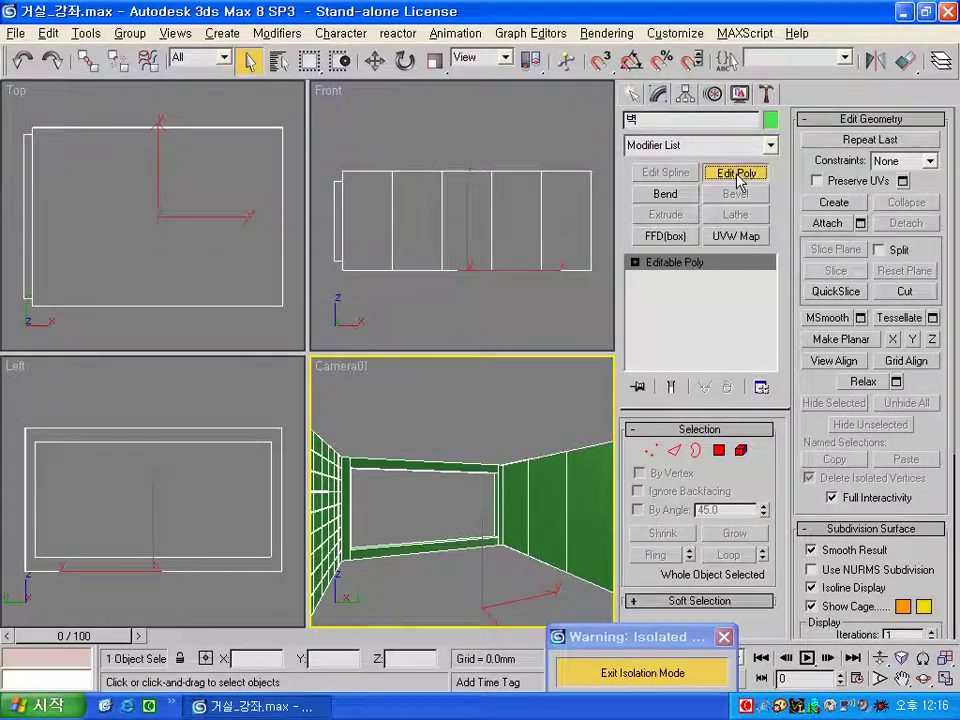
pyautogui.click(763, 173)
pyautogui.press('4')
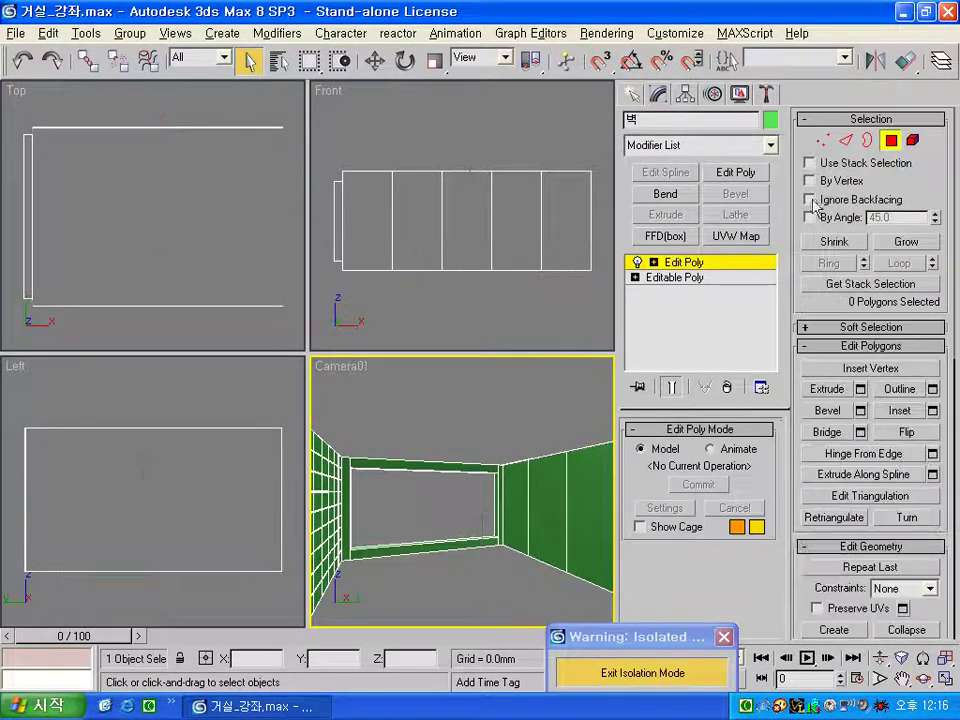
pyautogui.hotkey('ctrl', 'a')
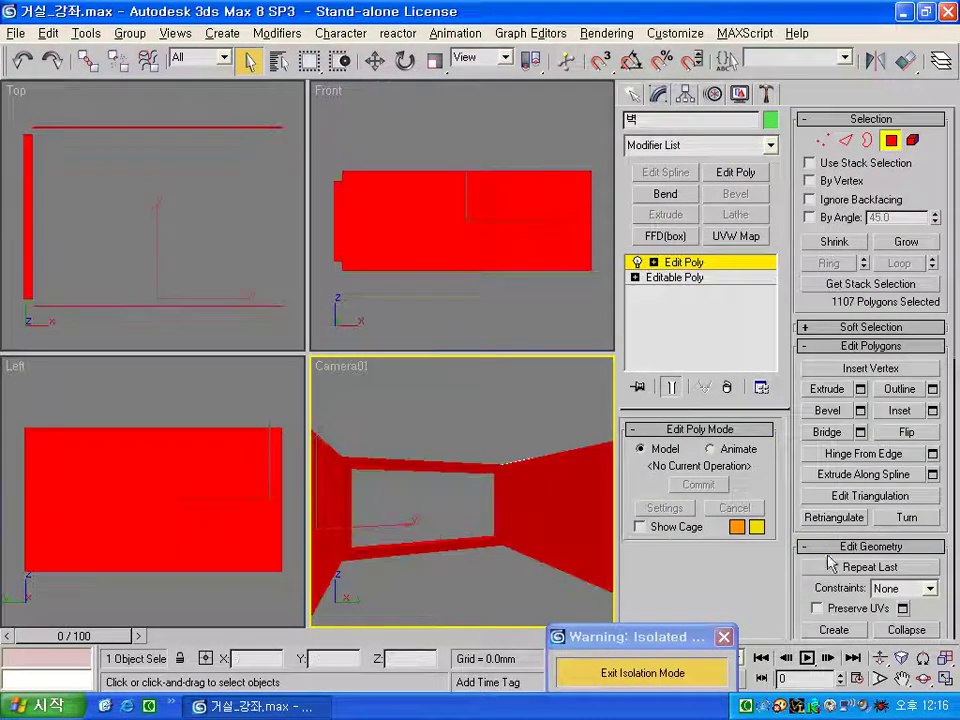
pyautogui.moveTo(801, 588); pyautogui.dragTo(851, 123)
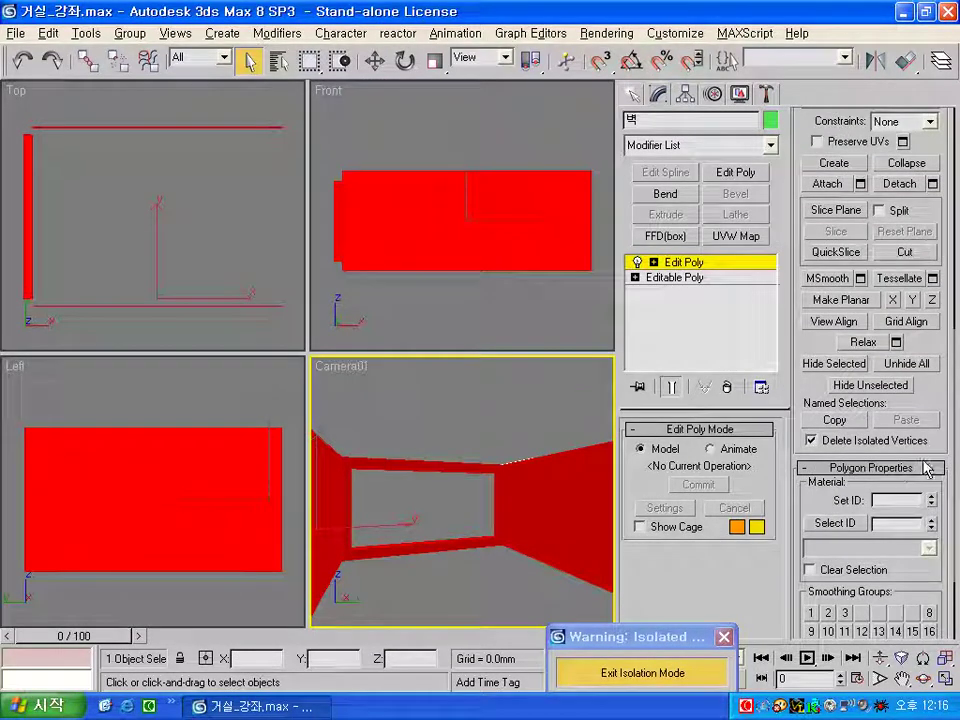
pyautogui.write('1')
pyautogui.doubleClick(876, 500)
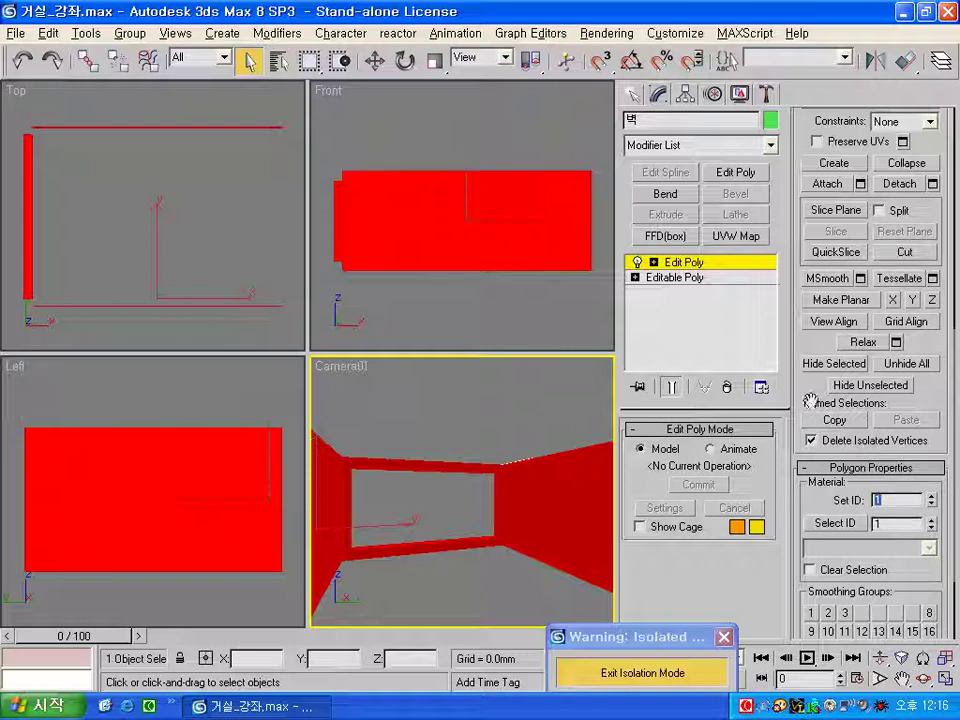
pyautogui.click(199, 338)
pyautogui.moveTo(22, 128)
pyautogui.mouseDown()
pyautogui.moveTo(119, 111)
pyautogui.moveTo(86, 94)
pyautogui.mouseUp()
pyautogui.click(86, 94)
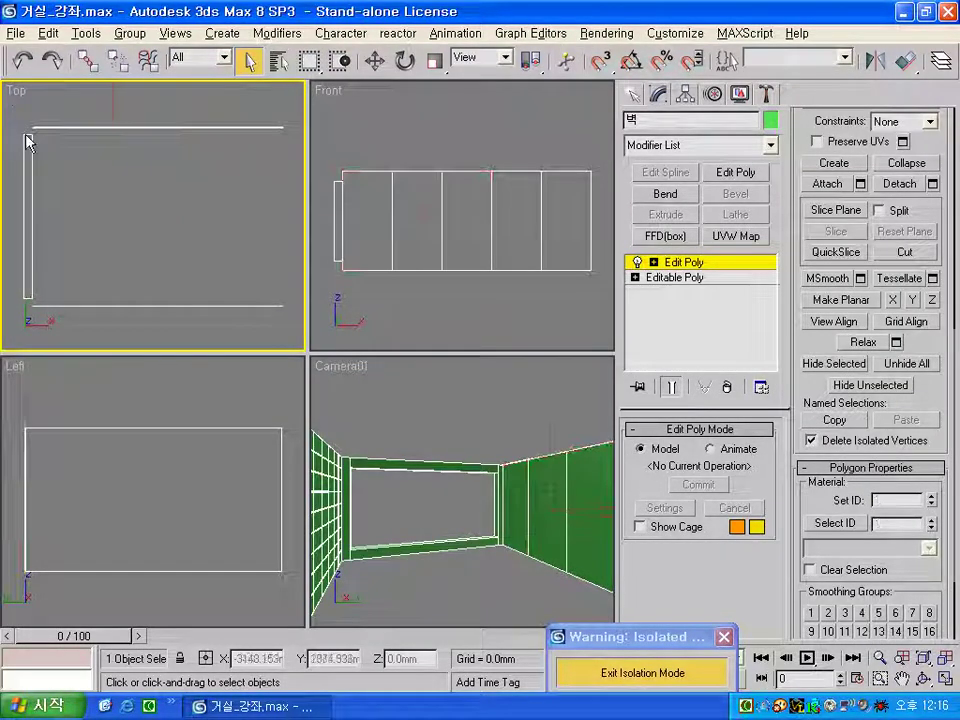
# Give the top wall polygons material ID 2 and select the left wall for ID 3
pyautogui.moveTo(20, 132); pyautogui.dragTo(300, 122)
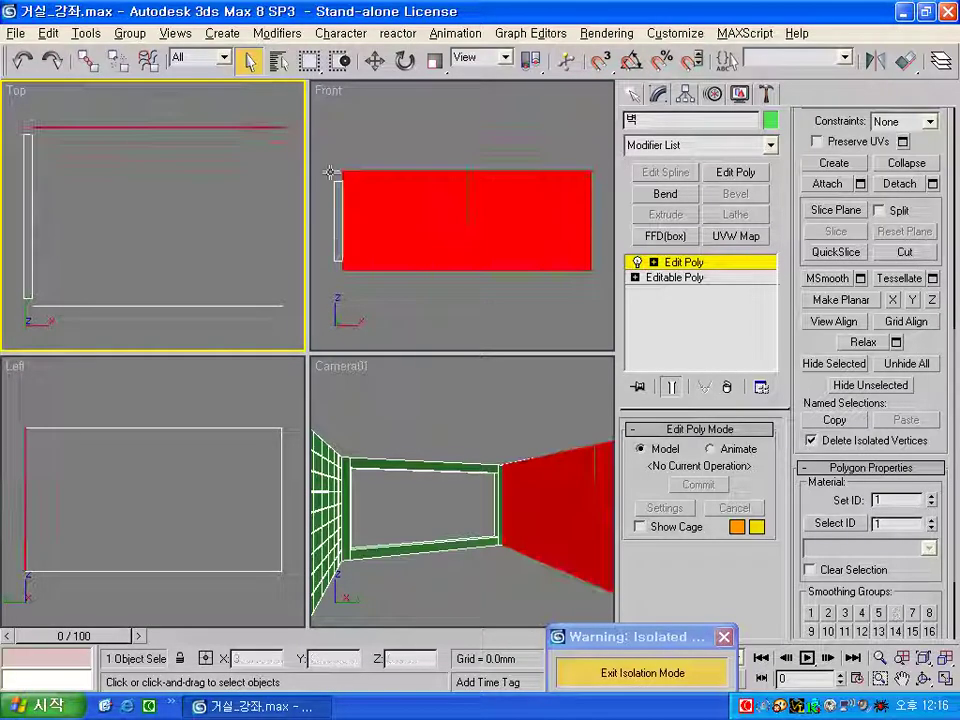
pyautogui.doubleClick(895, 500)
pyautogui.write('2')
pyautogui.press('Return')
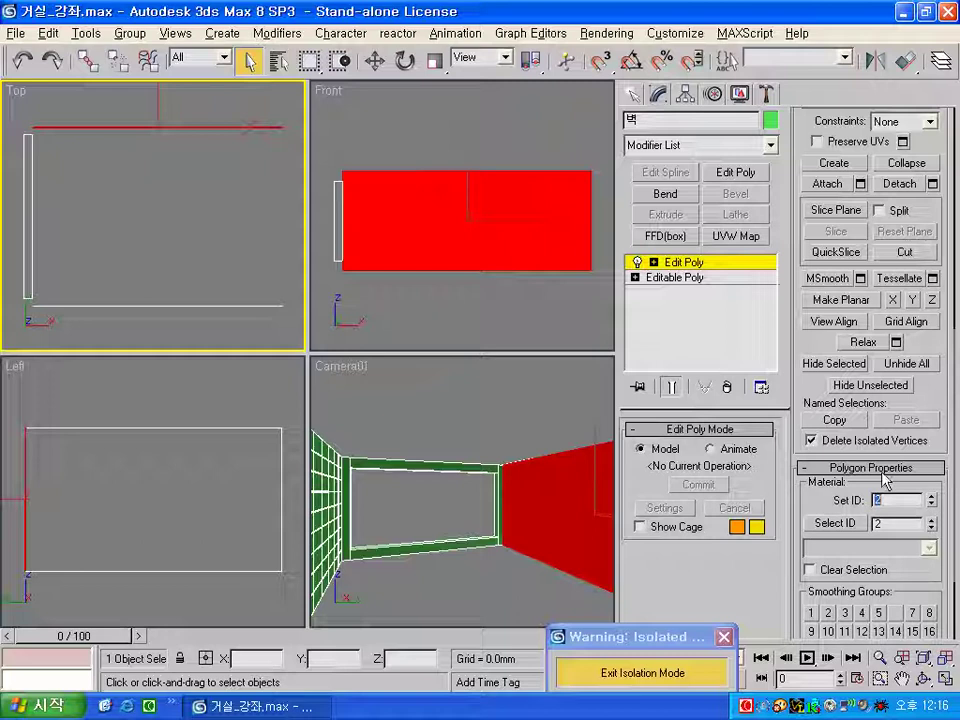
pyautogui.click(71, 326)
pyautogui.moveTo(26, 317)
pyautogui.mouseDown()
pyautogui.moveTo(220, 330)
pyautogui.moveTo(293, 309)
pyautogui.mouseUp()
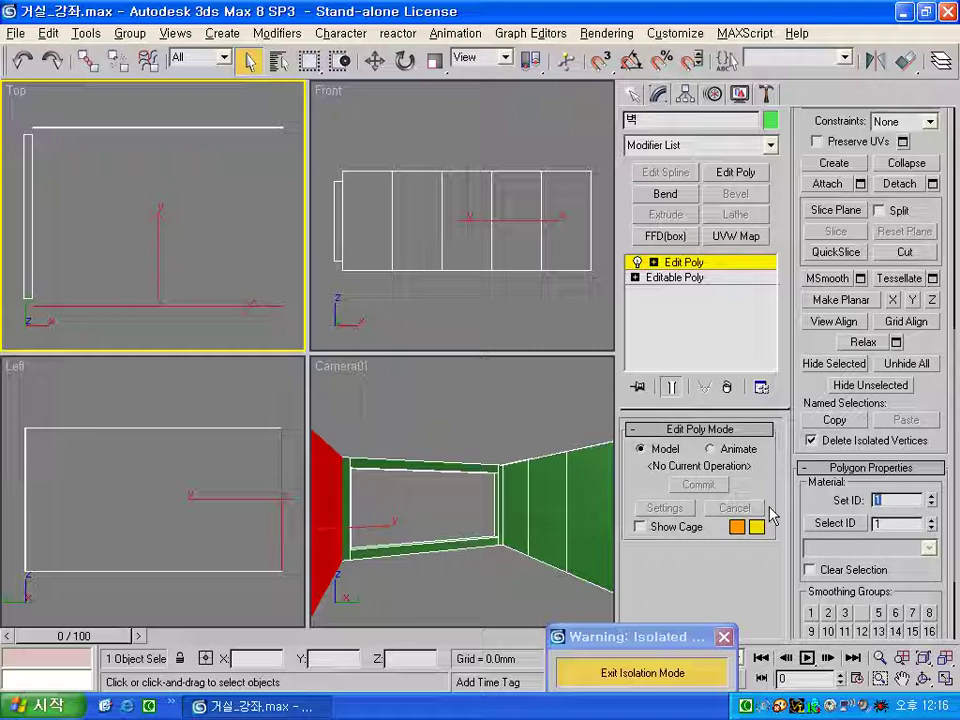
# Check IDs 1, 2 and 3 with Select ID, then deselect and leave polygon mode
pyautogui.click(556, 446)
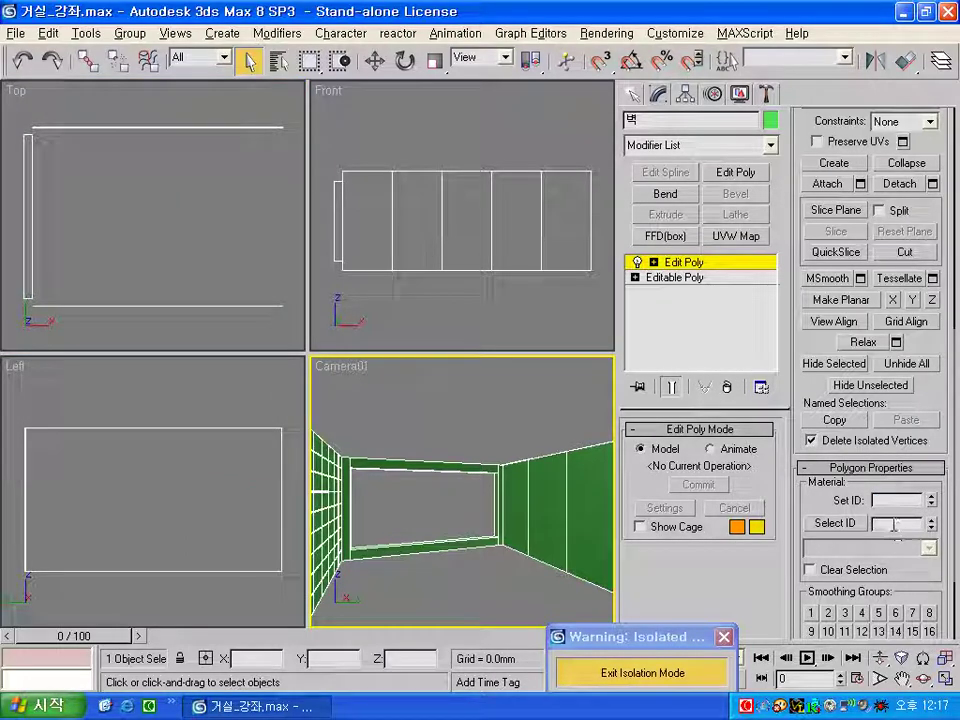
pyautogui.click(898, 523)
pyautogui.write('1')
pyautogui.click(826, 523)
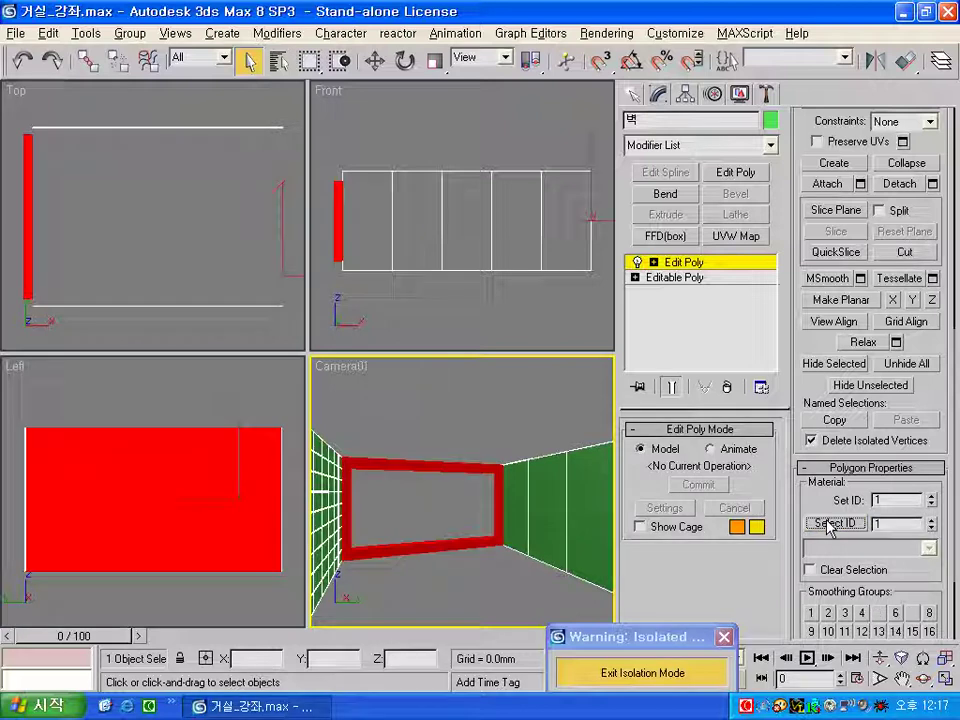
pyautogui.write('2')
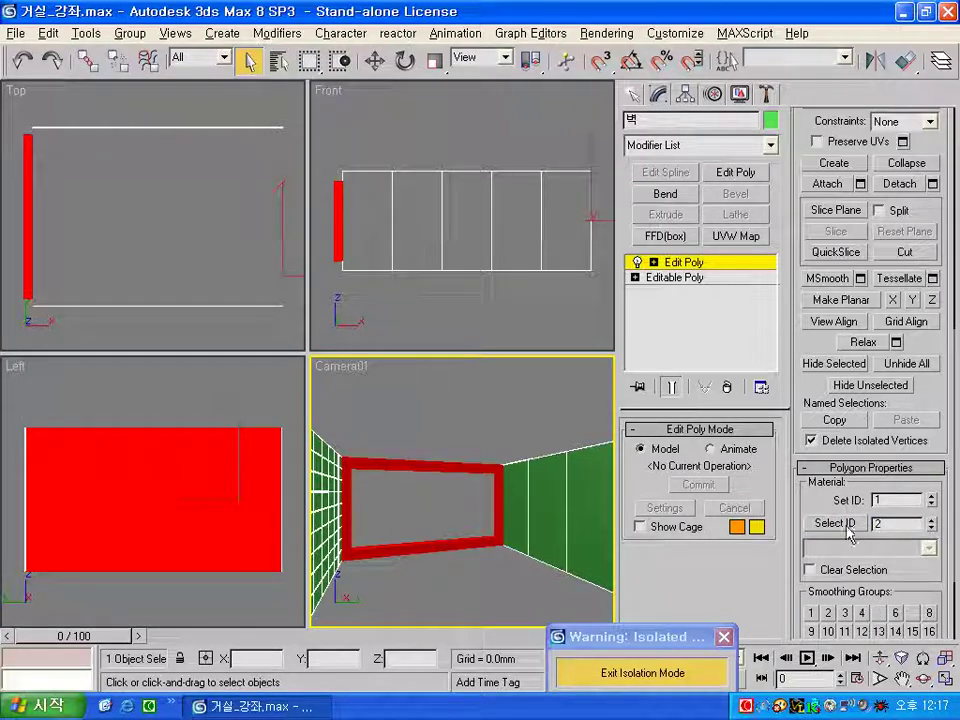
pyautogui.keyDown('ctrl'); pyautogui.click(835, 523); pyautogui.keyUp('ctrl')
pyautogui.click(890, 527)
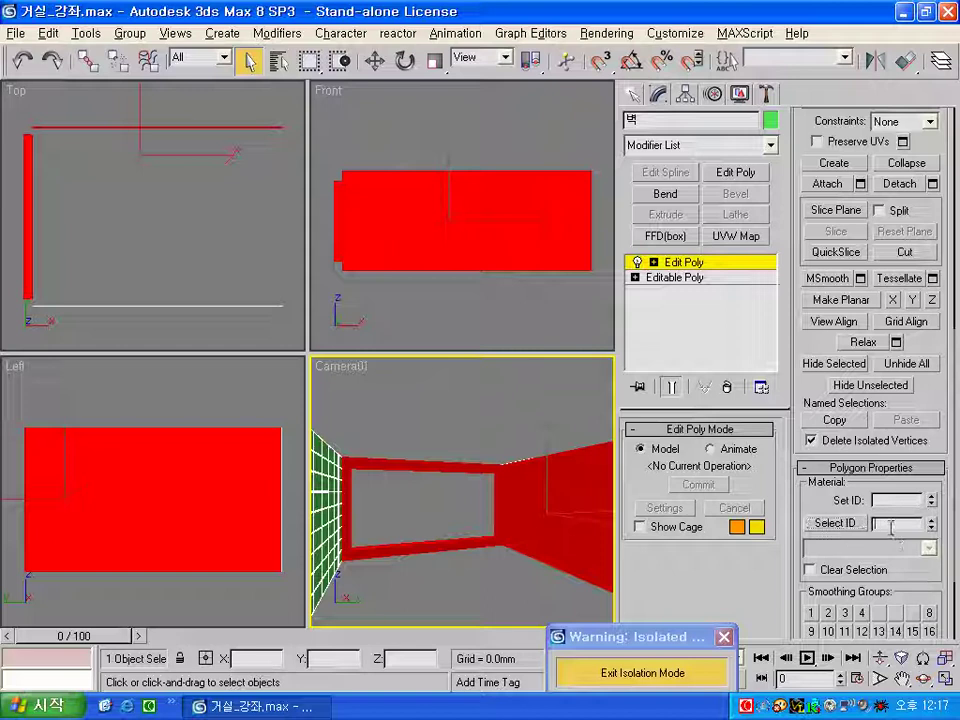
pyautogui.write('3')
pyautogui.keyDown('ctrl'); pyautogui.click(835, 523); pyautogui.keyUp('ctrl')
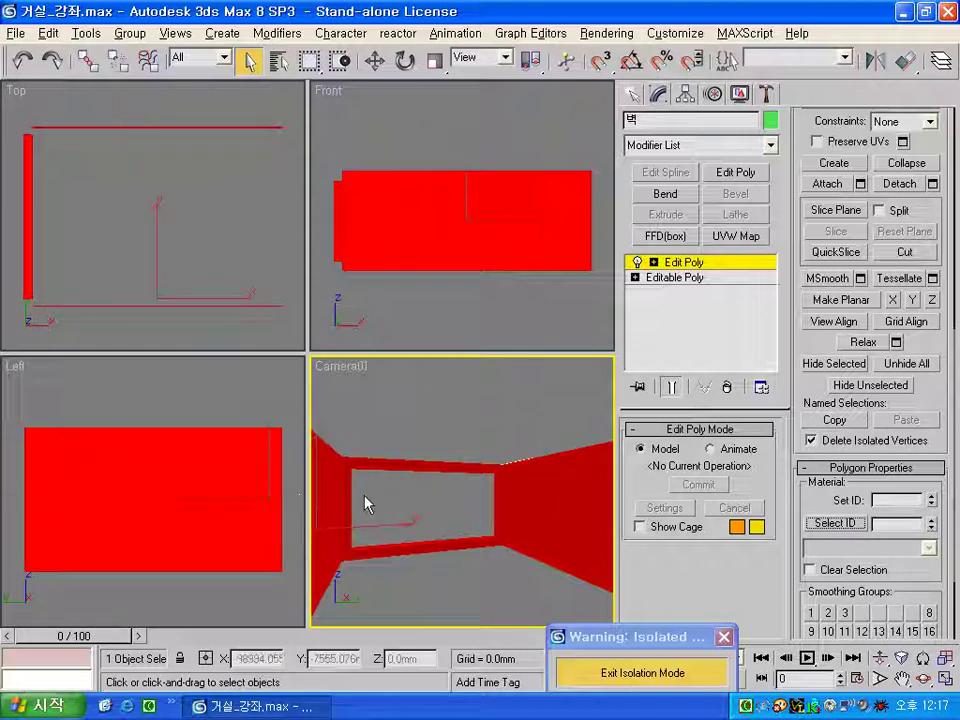
pyautogui.click(420, 508)
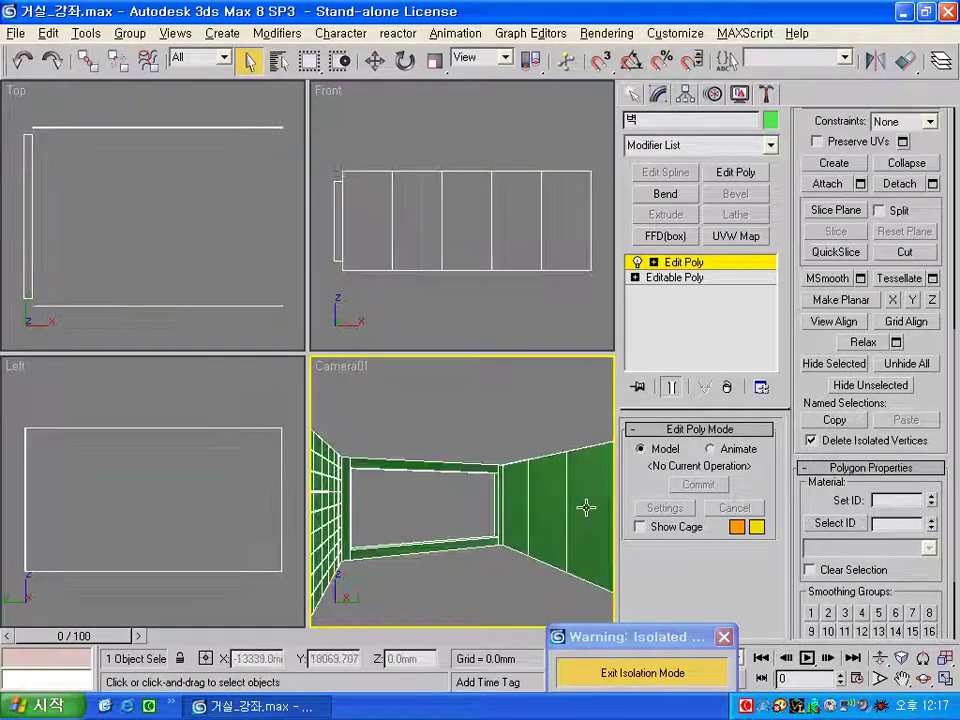
pyautogui.click(700, 265)
# Reopen the Material Editor and name an unused sample slot 벽
pyautogui.click(446, 414)
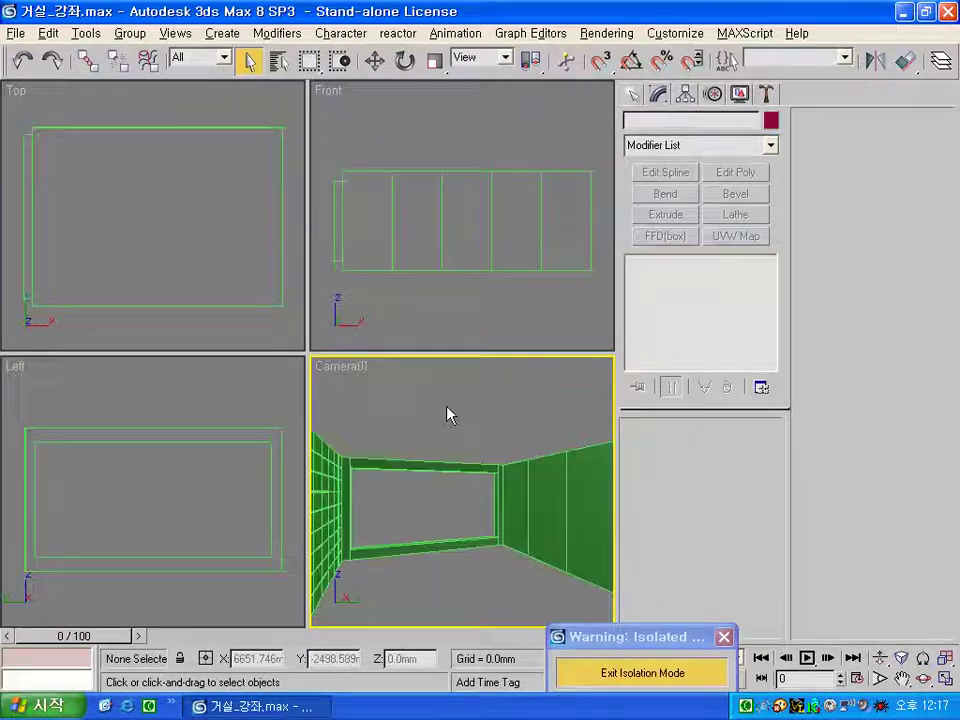
pyautogui.press('m')
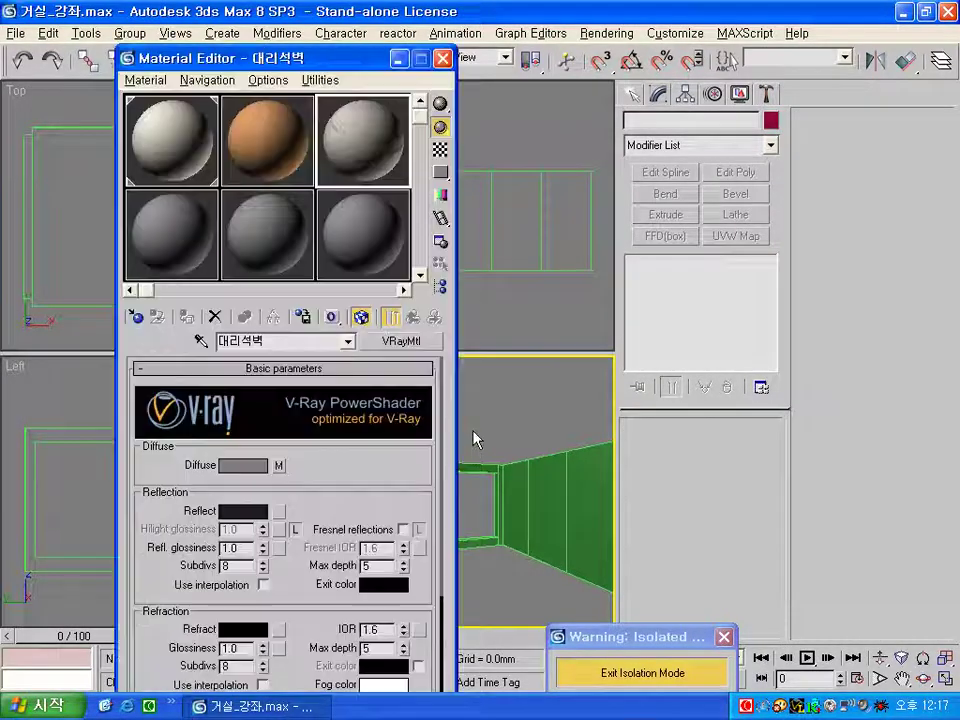
pyautogui.click(183, 242)
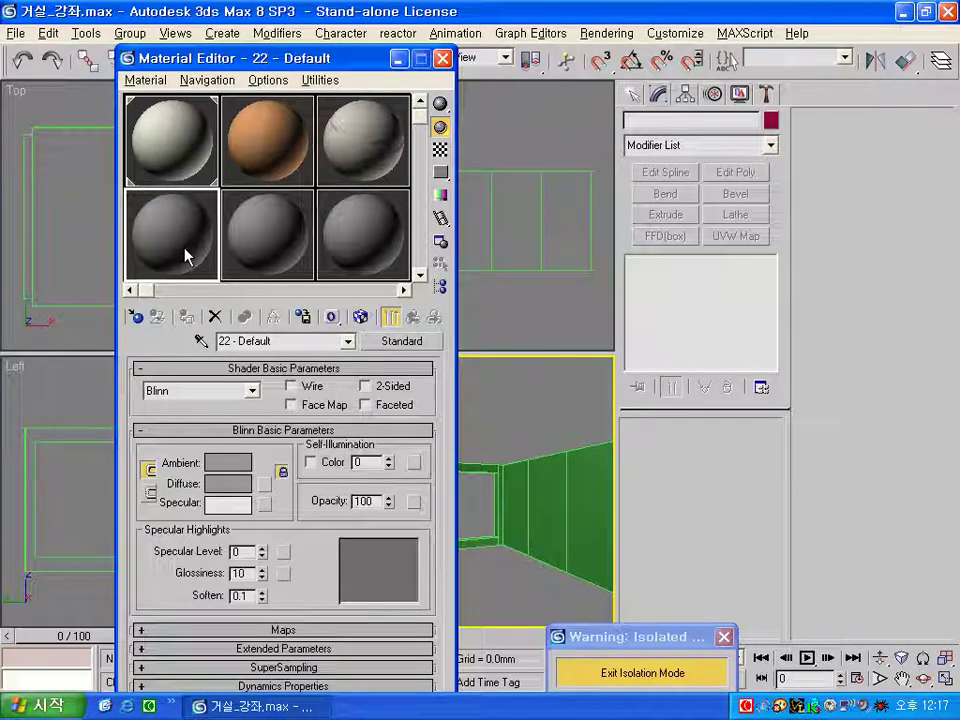
pyautogui.click(270, 341)
pyautogui.write('qu')
pyautogui.press('BackSpace')
pyautogui.write('\\')
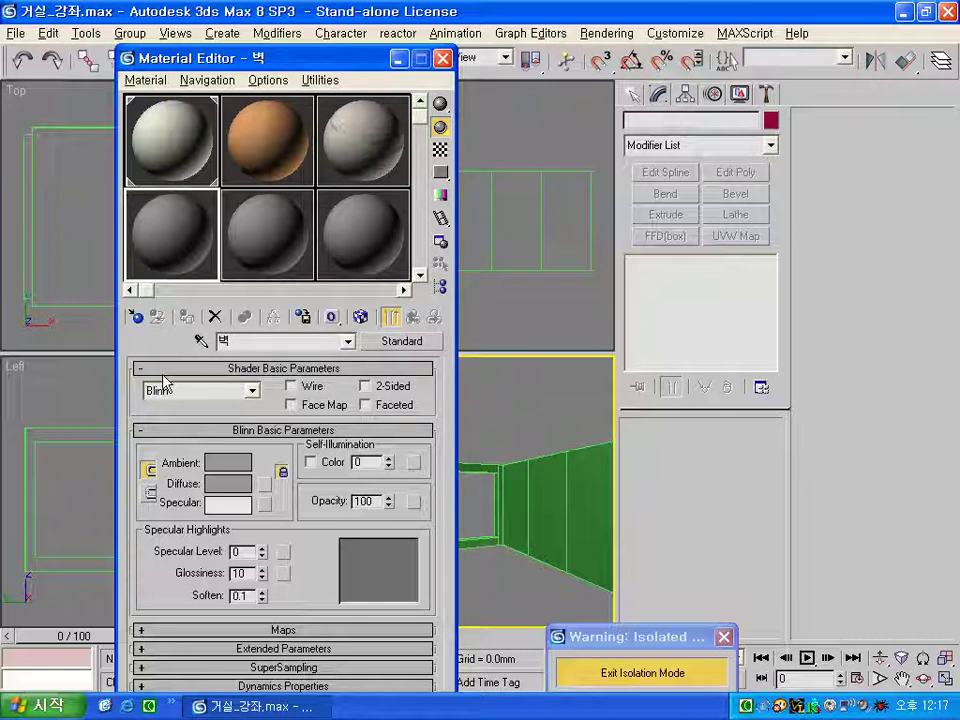
# Convert 벽 to Multi/Sub-Object, discarding the old material, with 3 sub-materials
pyautogui.click(418, 345)
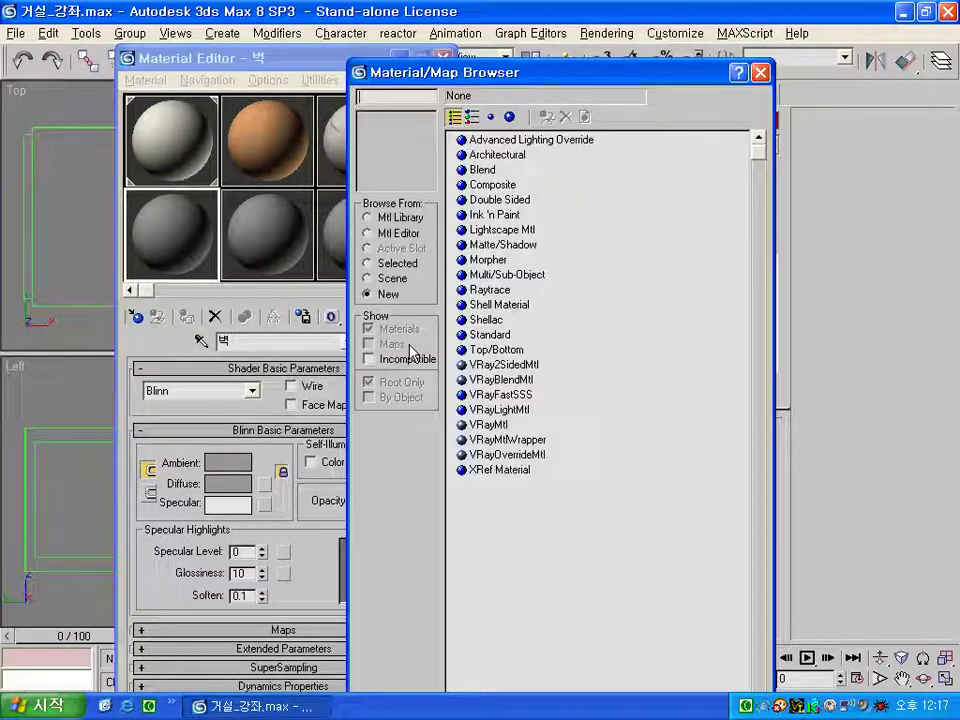
pyautogui.doubleClick(481, 274)
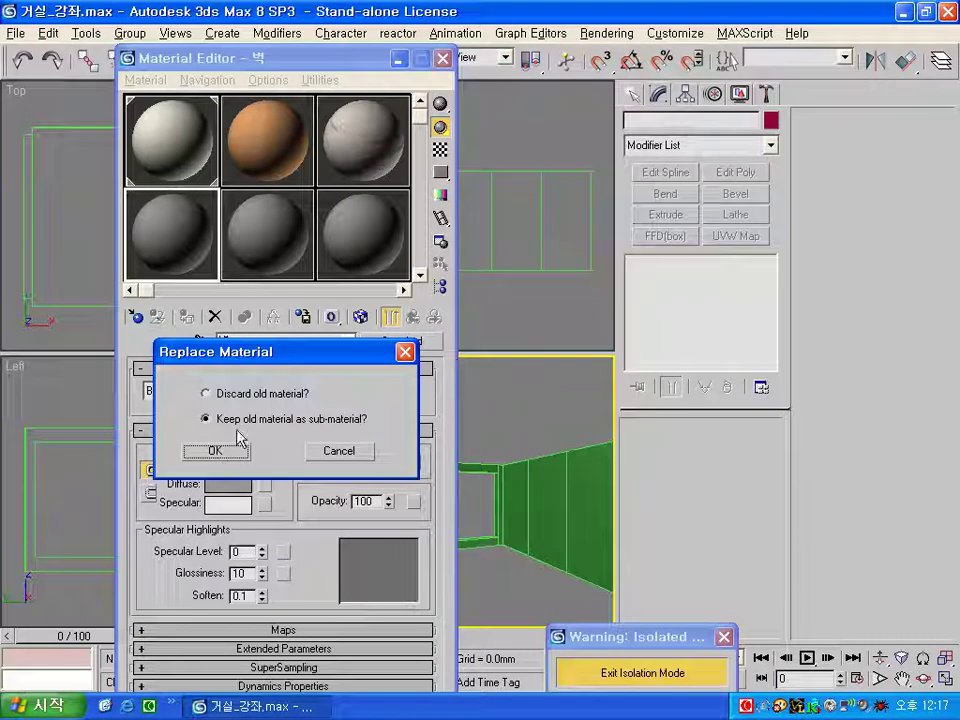
pyautogui.click(233, 394)
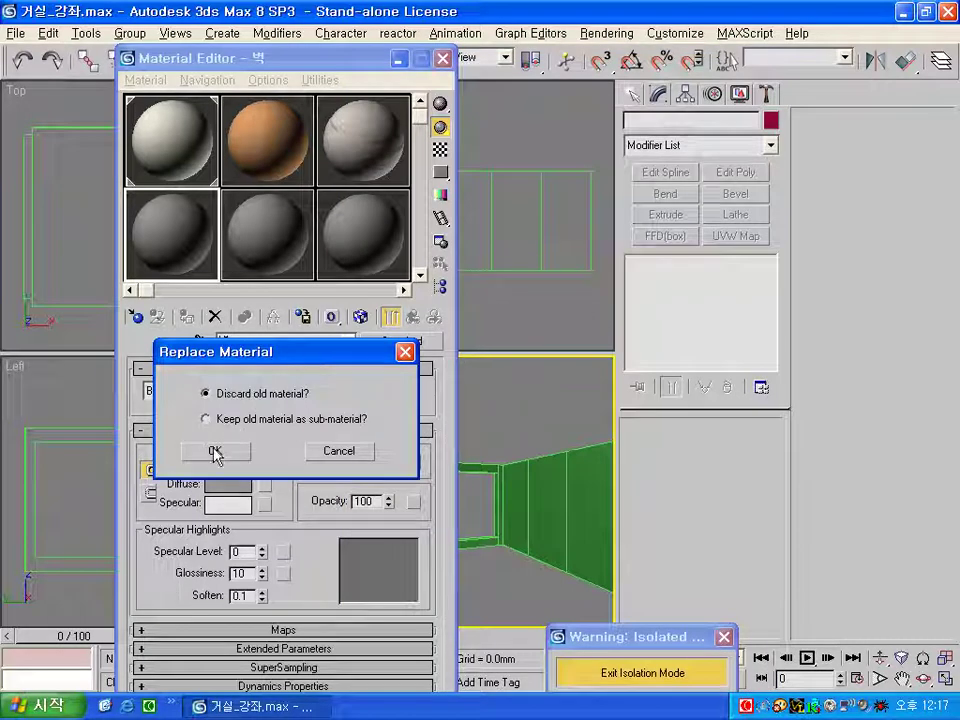
pyautogui.click(215, 453)
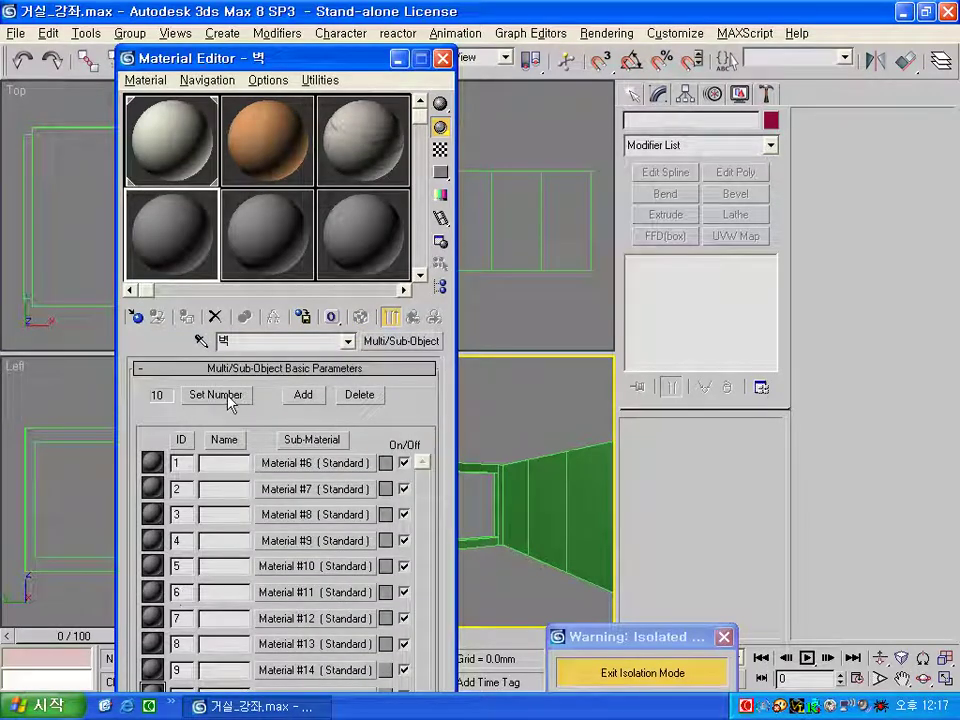
pyautogui.click(228, 398)
pyautogui.write('3')
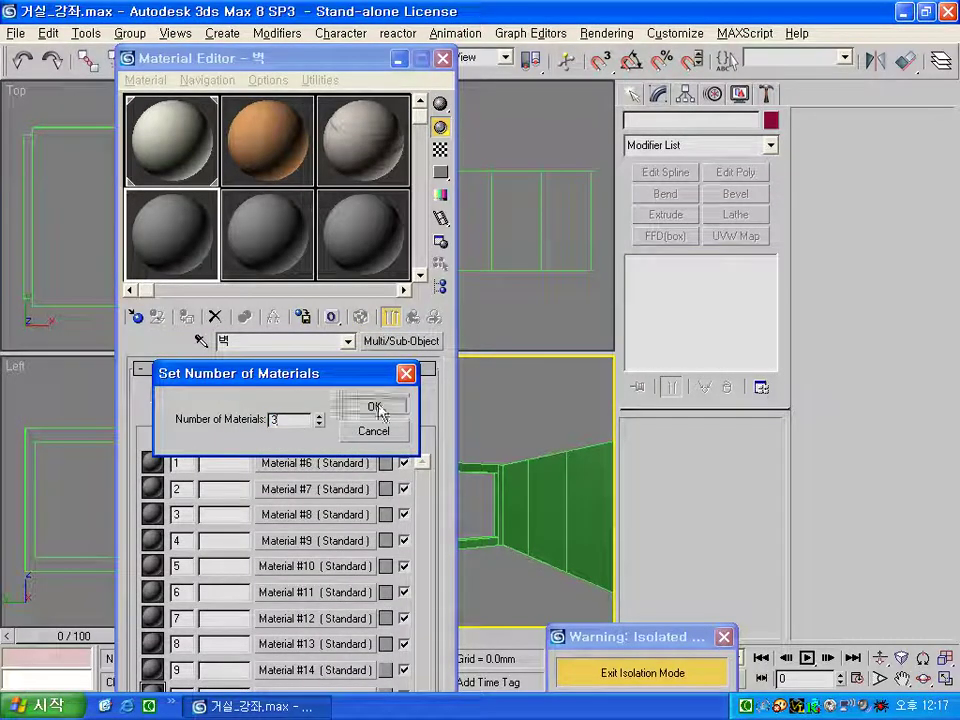
pyautogui.click(374, 406)
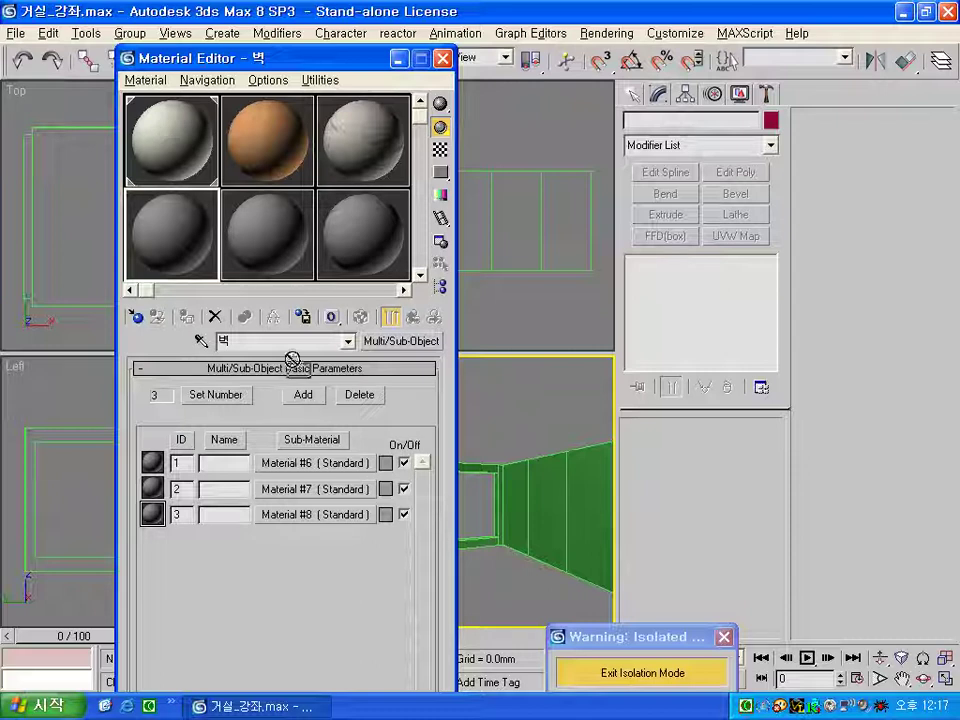
# Instance 천장_벽, 나무벽 and 대리석벽 into sub-materials 1, 2 and 3
pyautogui.moveTo(292, 358); pyautogui.dragTo(389, 465)
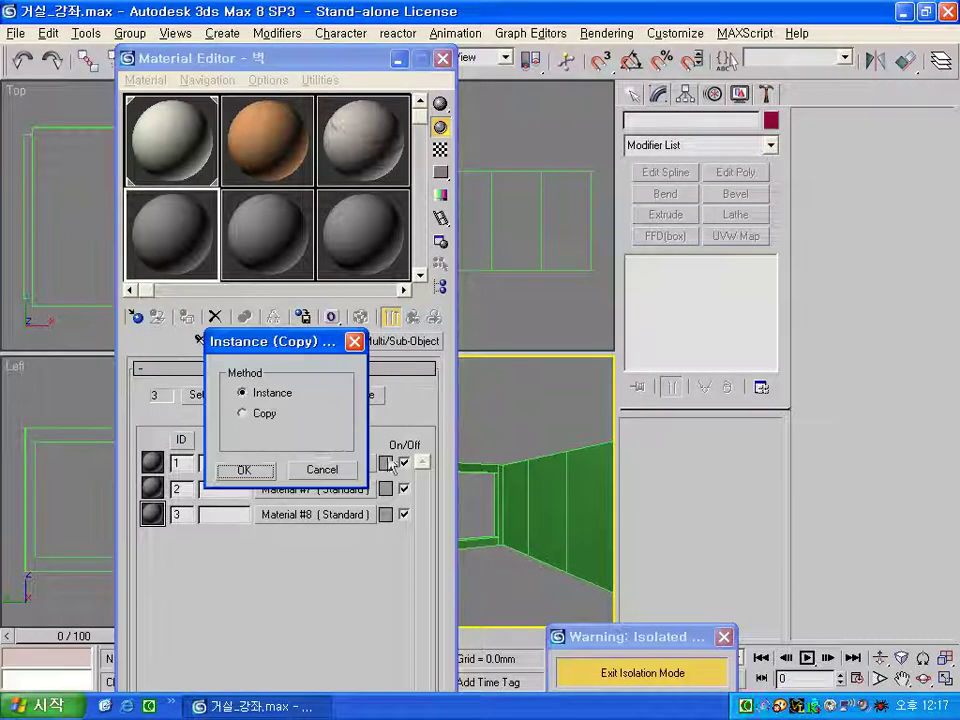
pyautogui.click(245, 470)
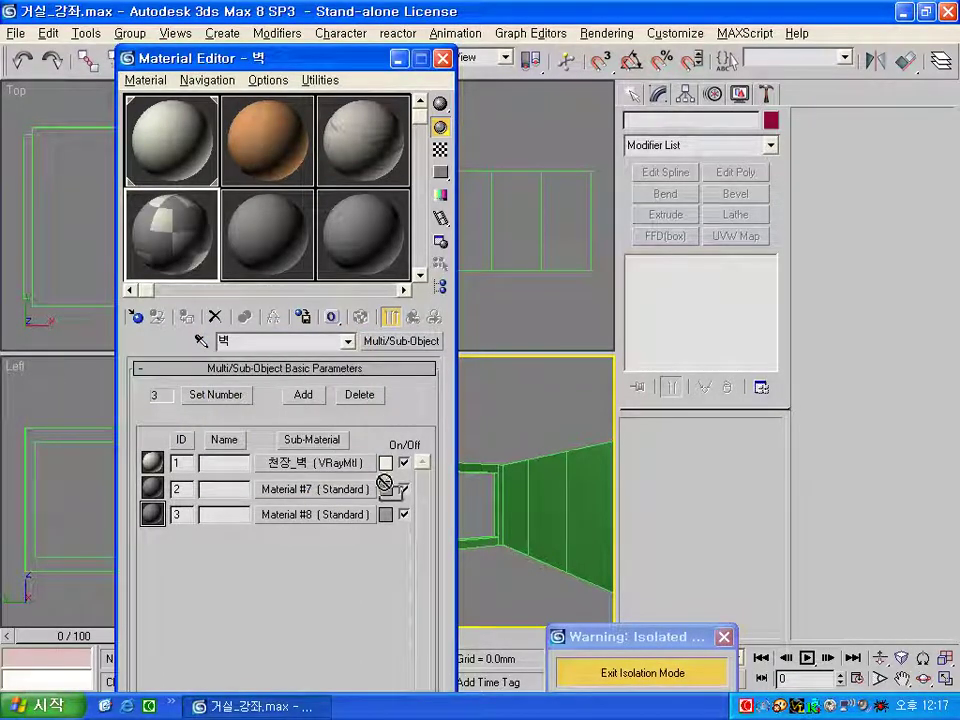
pyautogui.moveTo(270, 153); pyautogui.dragTo(341, 487)
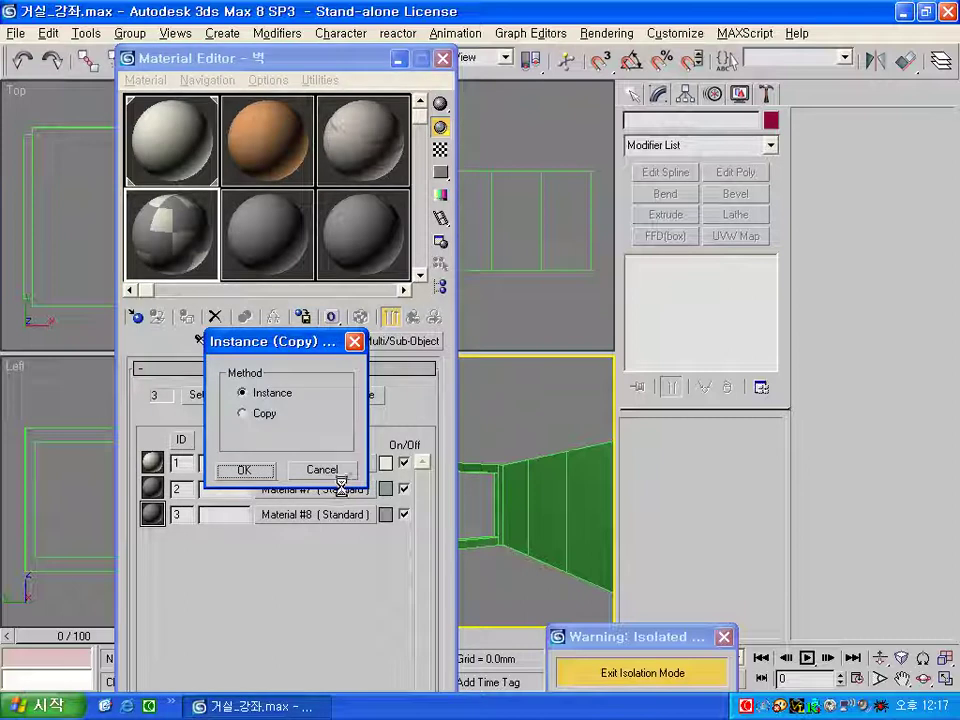
pyautogui.click(244, 470)
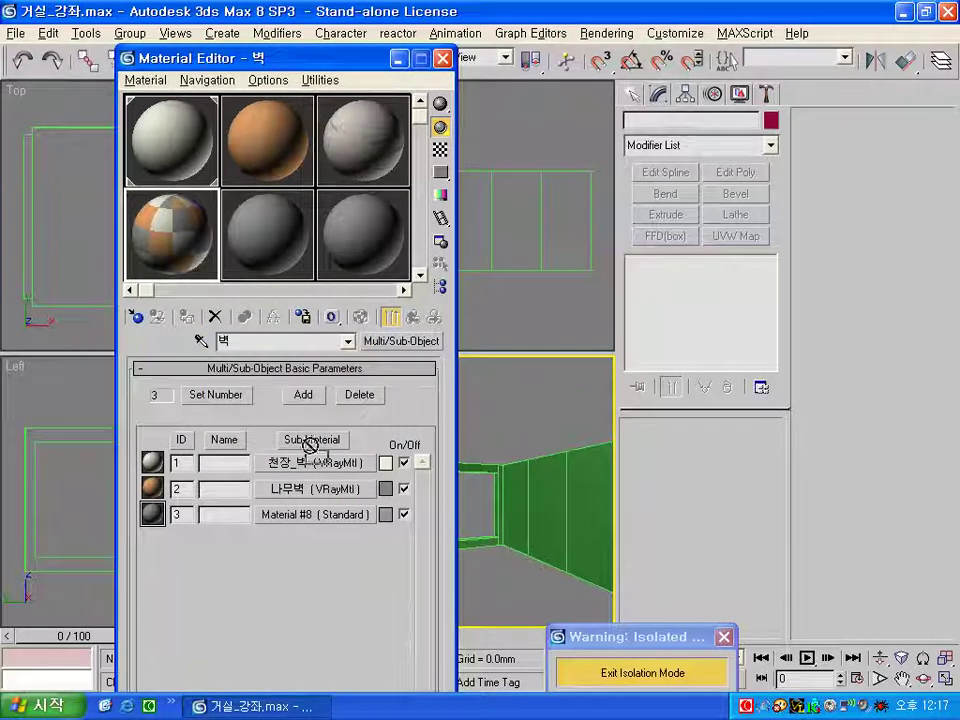
pyautogui.moveTo(380, 124); pyautogui.dragTo(318, 515)
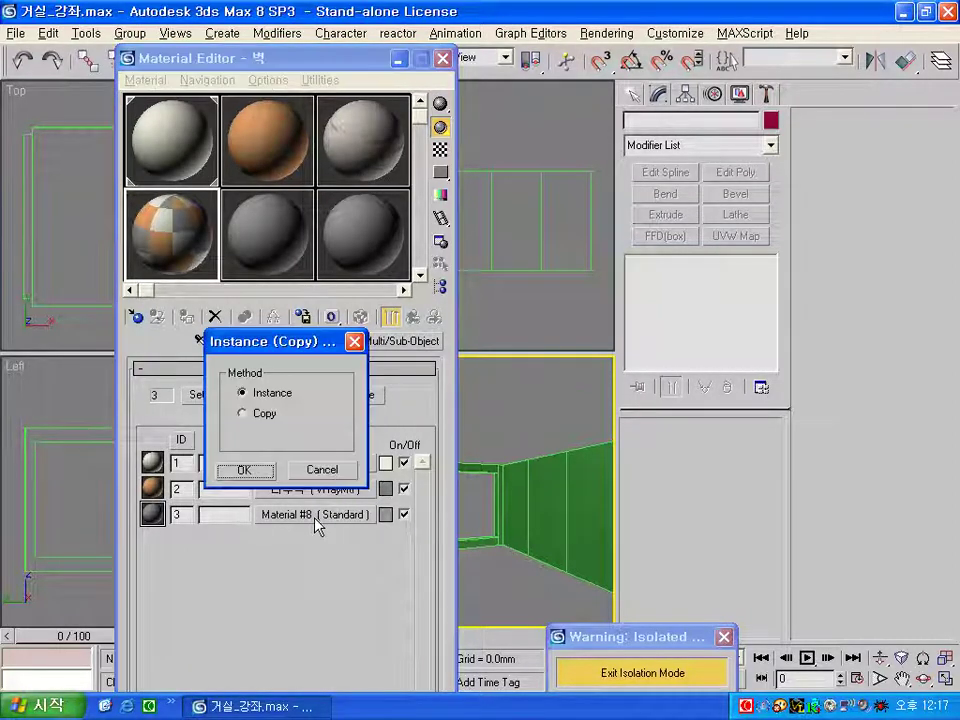
pyautogui.click(240, 471)
# Assign the 벽 material to the wall and turn off edged faces with F4
pyautogui.click(563, 506)
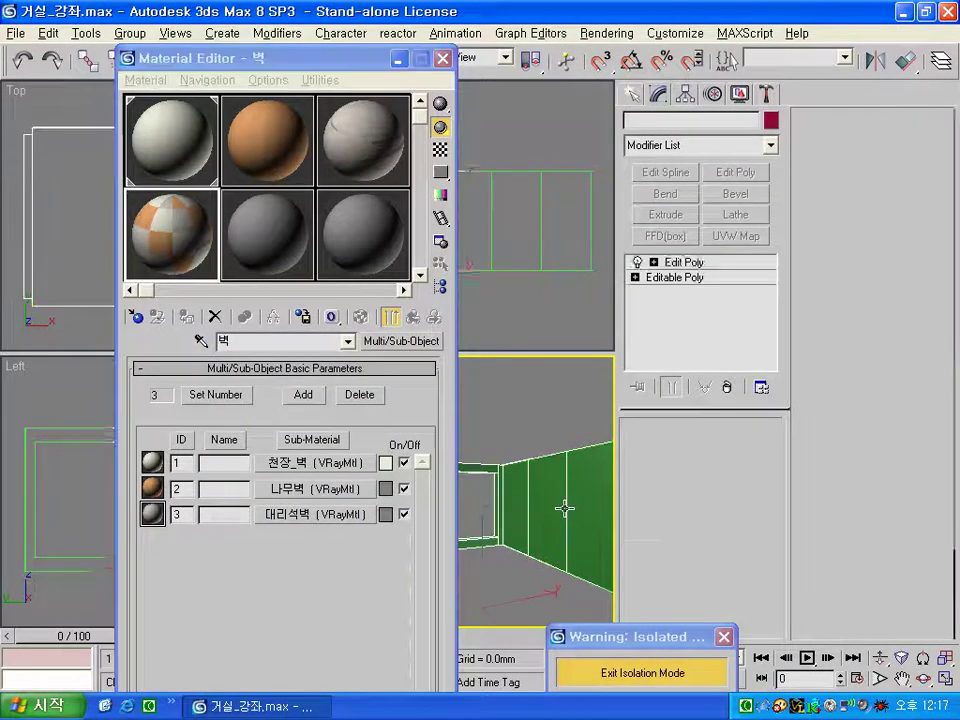
pyautogui.click(245, 316)
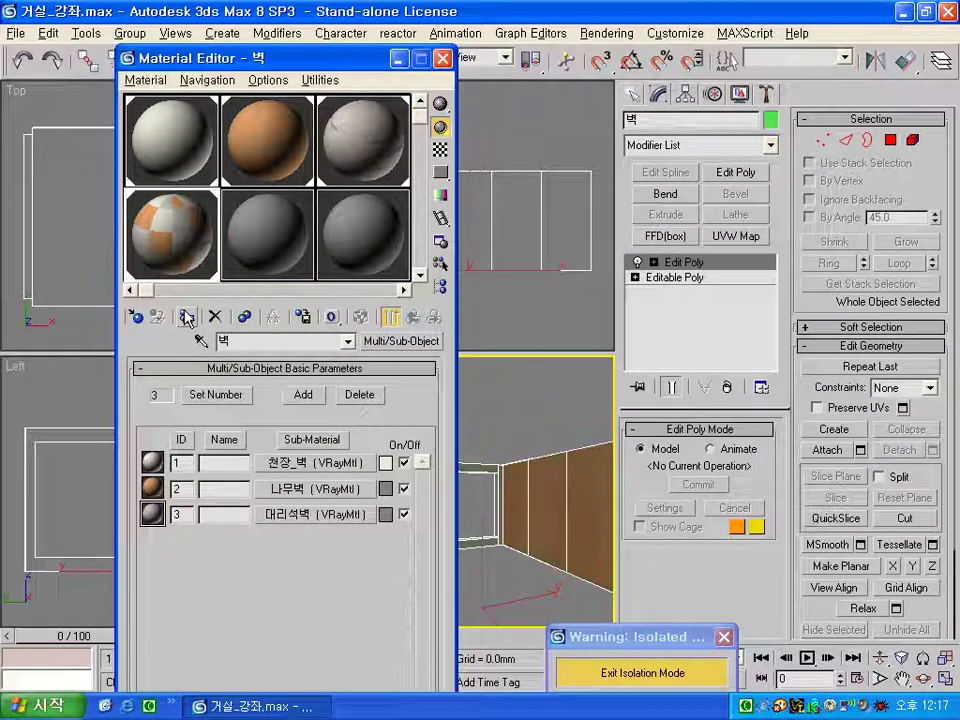
pyautogui.click(442, 58)
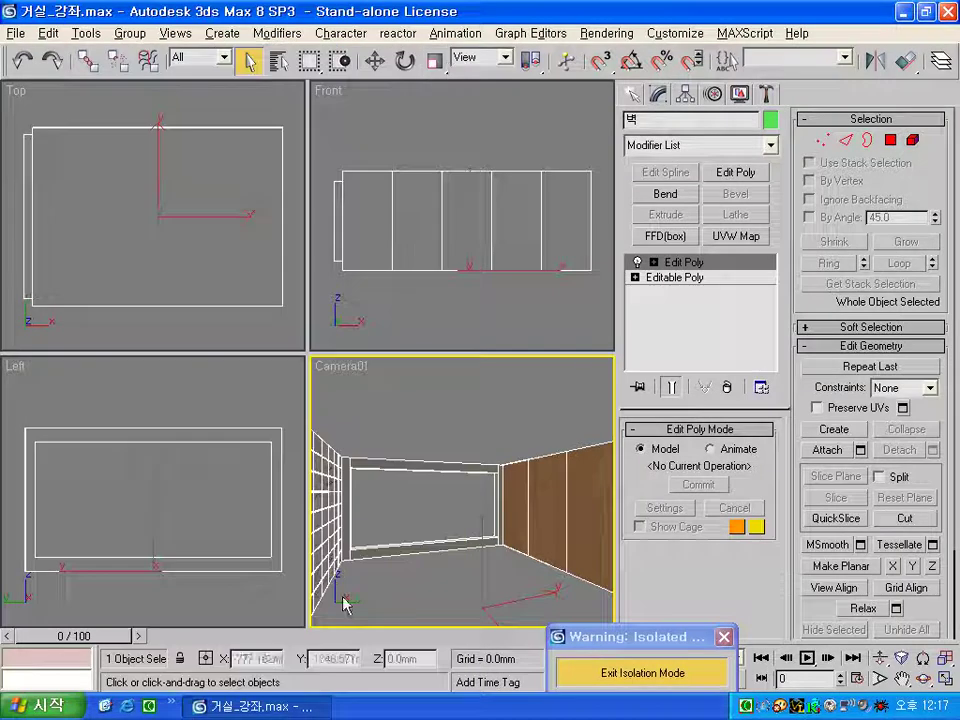
pyautogui.click(403, 439)
pyautogui.press('F4')
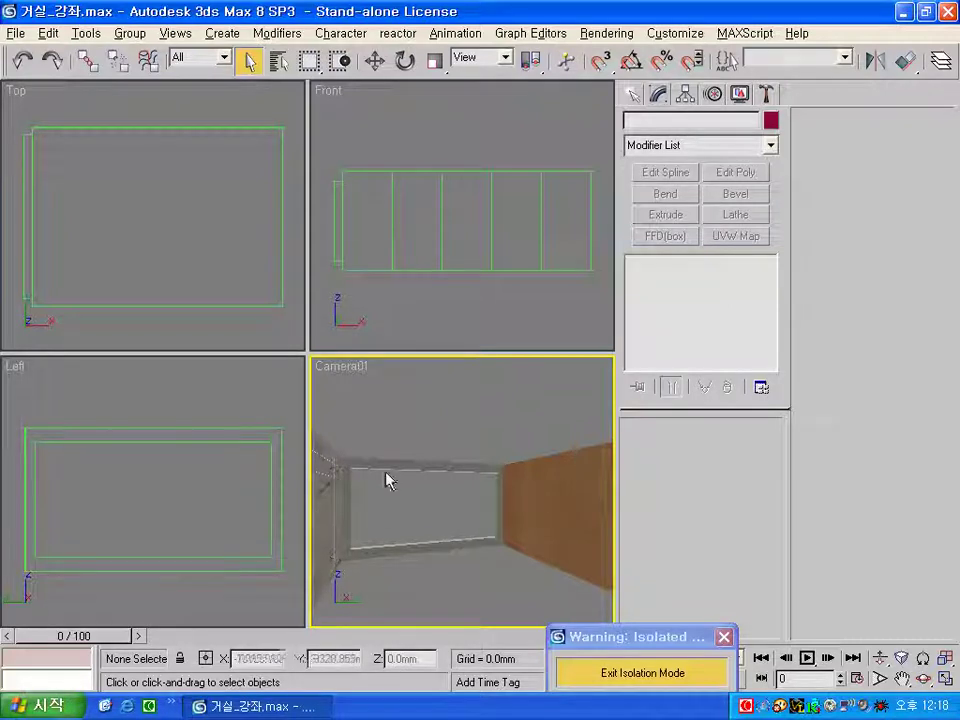
pyautogui.rightClick(339, 365)
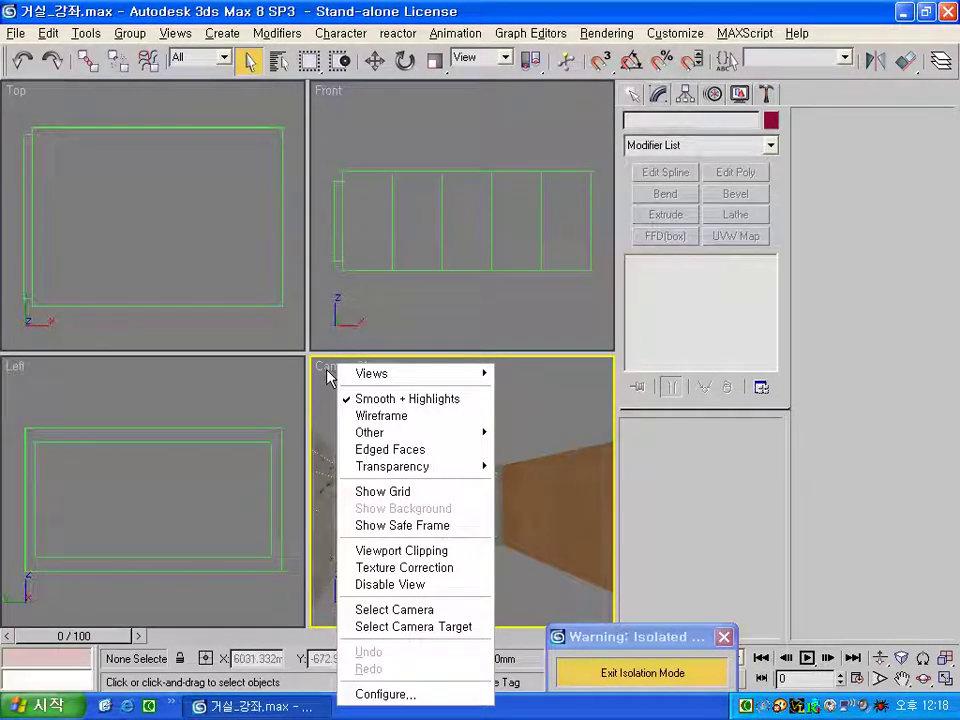
pyautogui.click(400, 694)
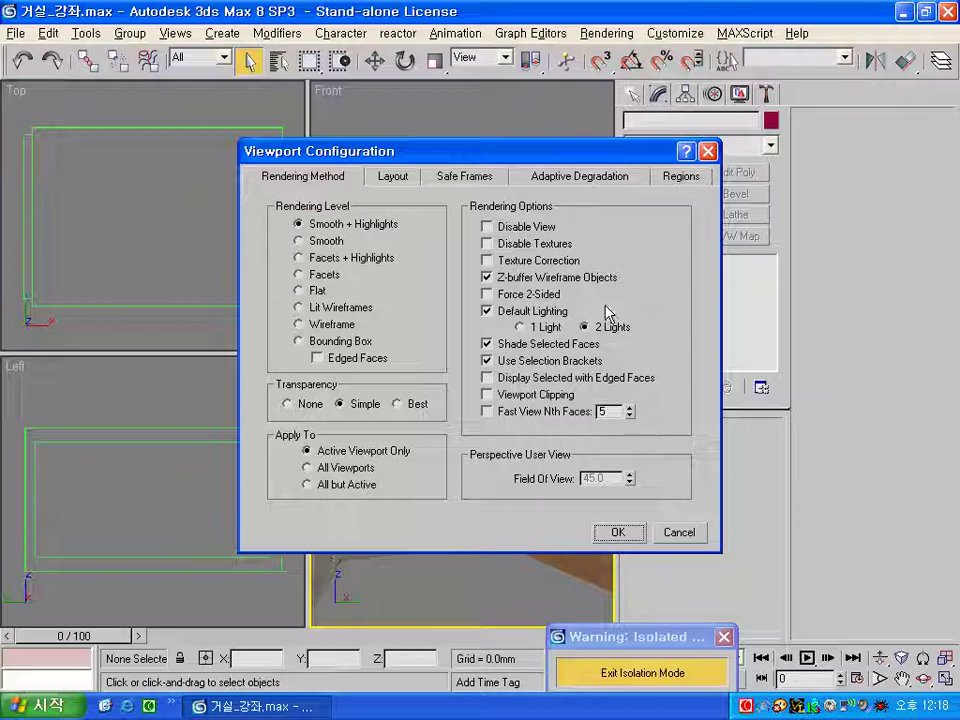
pyautogui.click(679, 534)
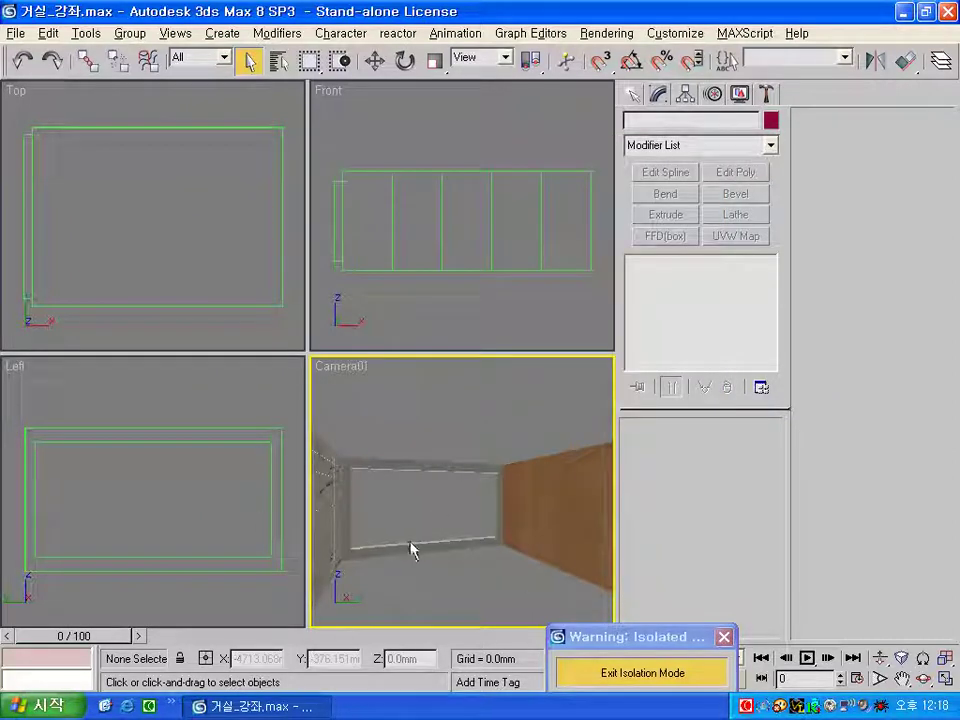
# Exit isolation mode so the whole room, with ceiling, floor and window, shows again
pyautogui.click(638, 673)
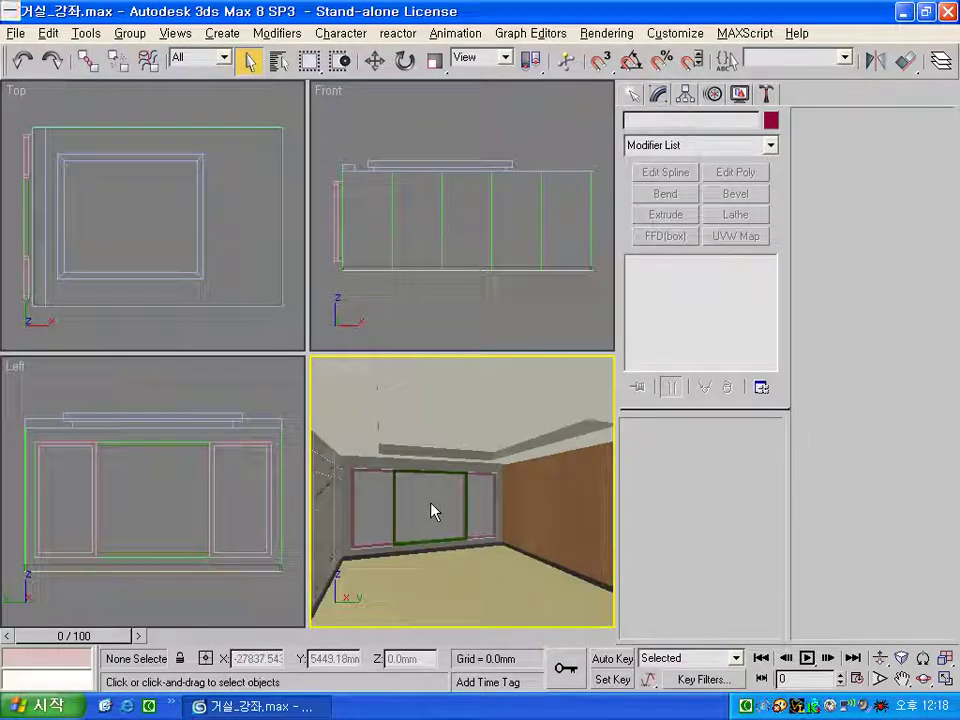
# Turn an unused Material Editor slot into a VRayMtl
pyautogui.press('m')
pyautogui.click(274, 257)
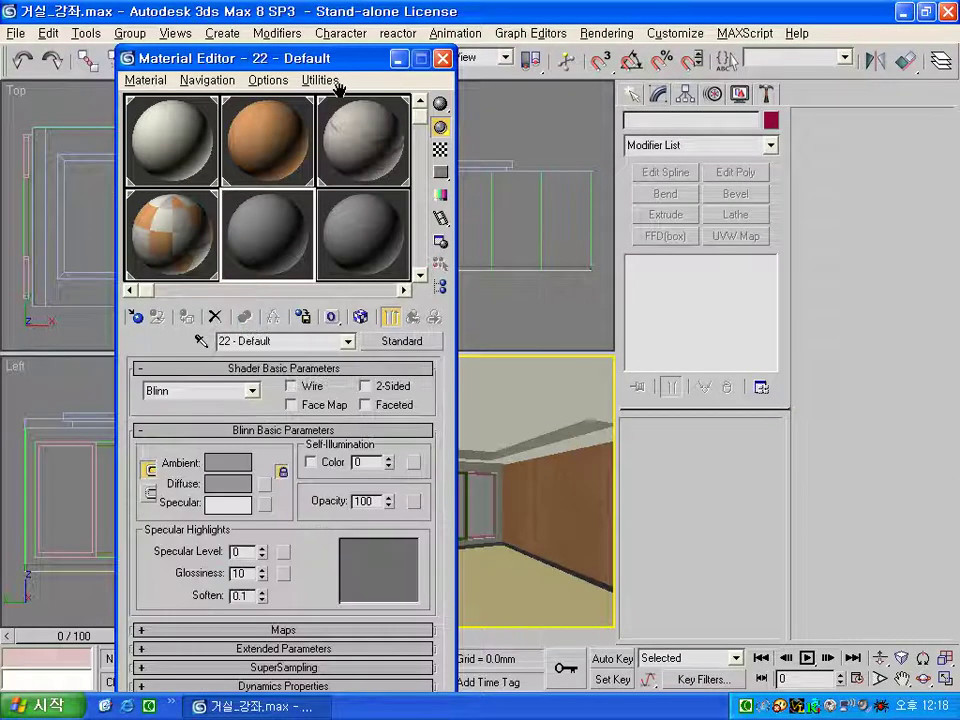
pyautogui.moveTo(354, 71); pyautogui.dragTo(218, 62)
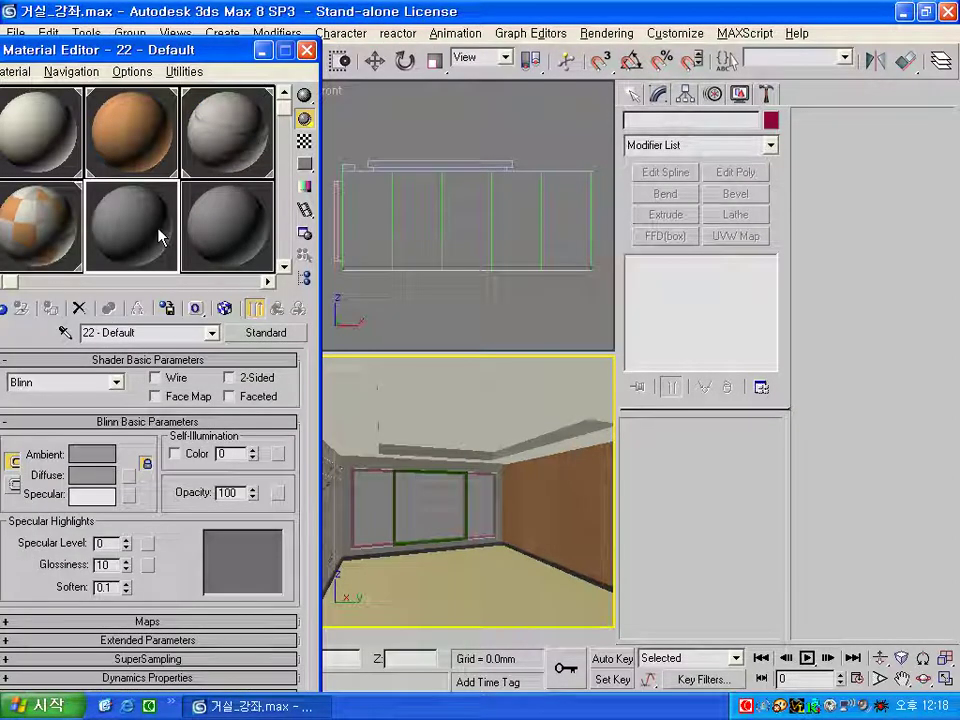
pyautogui.click(257, 338)
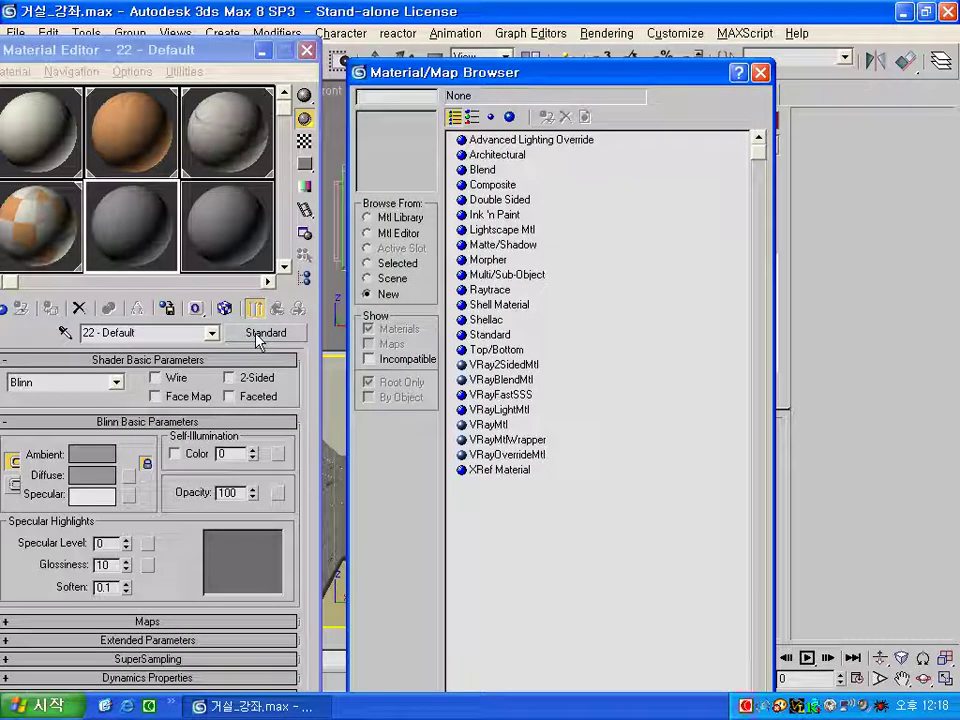
pyautogui.doubleClick(480, 424)
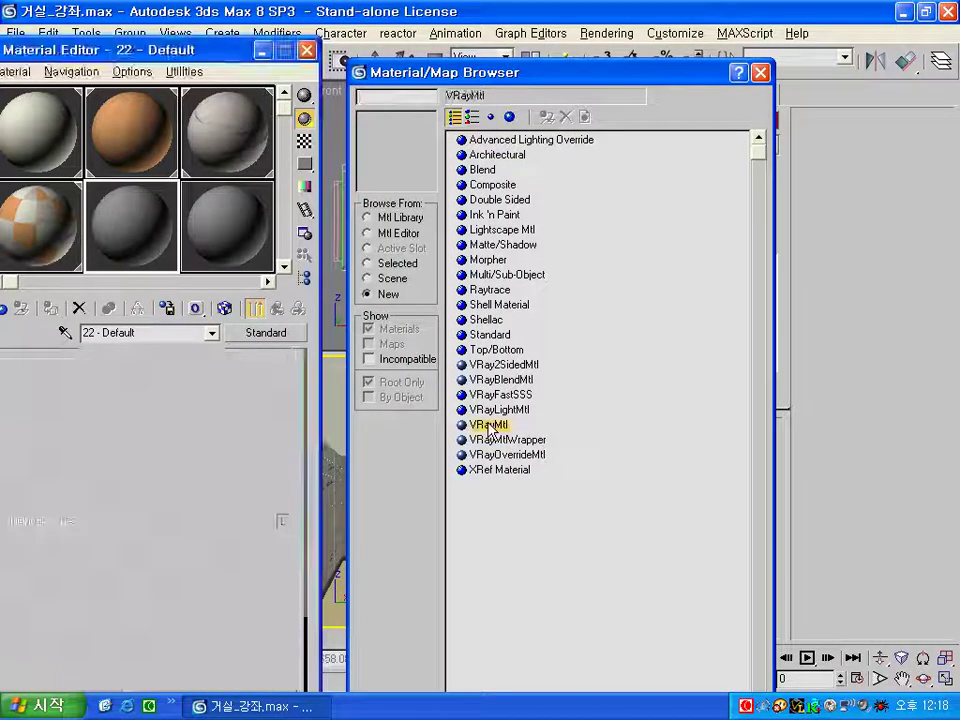
# Load Marbles\PERLATO6.JPG as a bitmap in the VRayMtl's diffuse slot
pyautogui.click(143, 456)
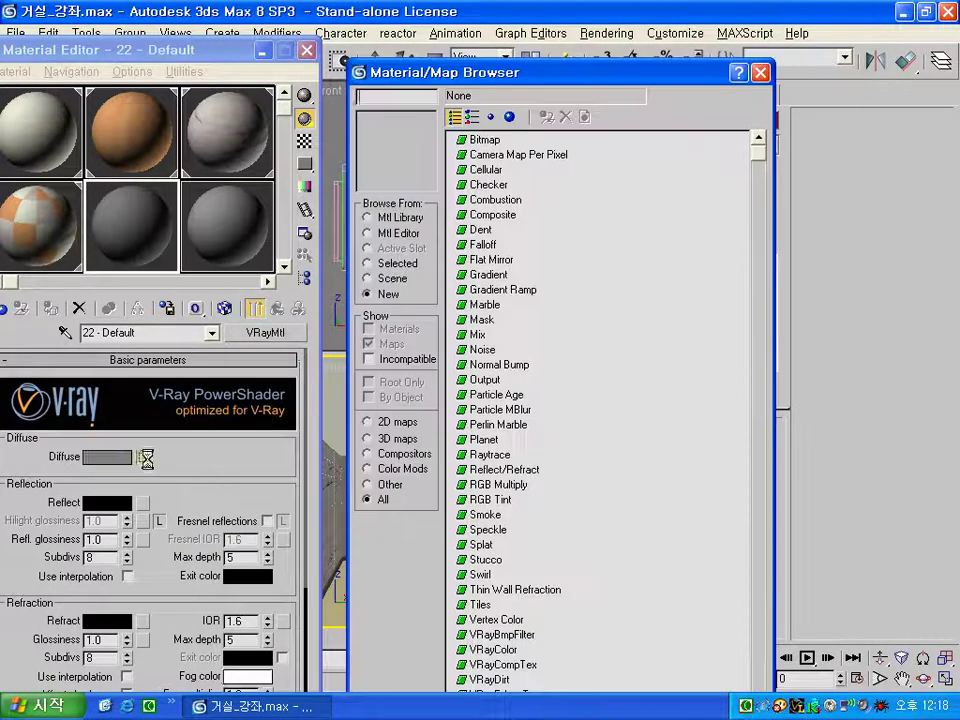
pyautogui.doubleClick(488, 139)
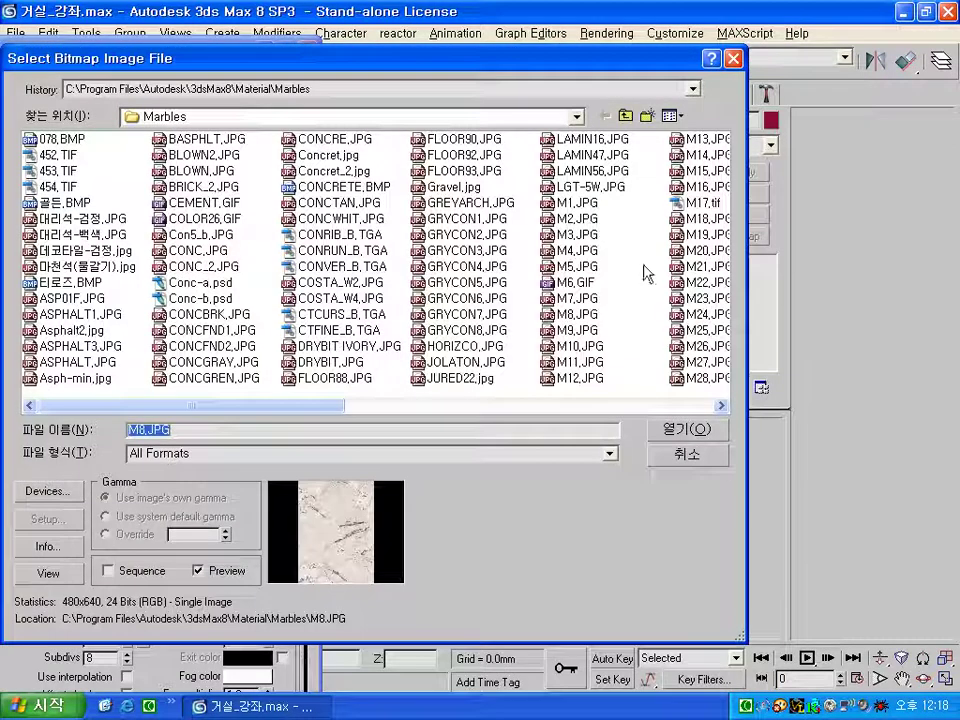
pyautogui.click(626, 117)
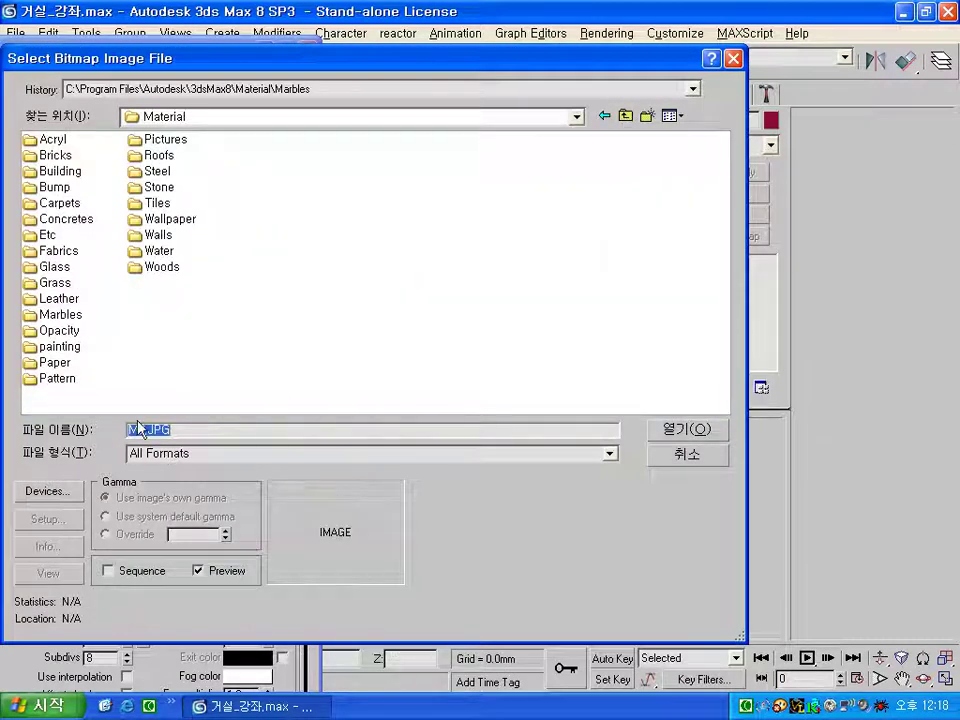
pyautogui.doubleClick(58, 314)
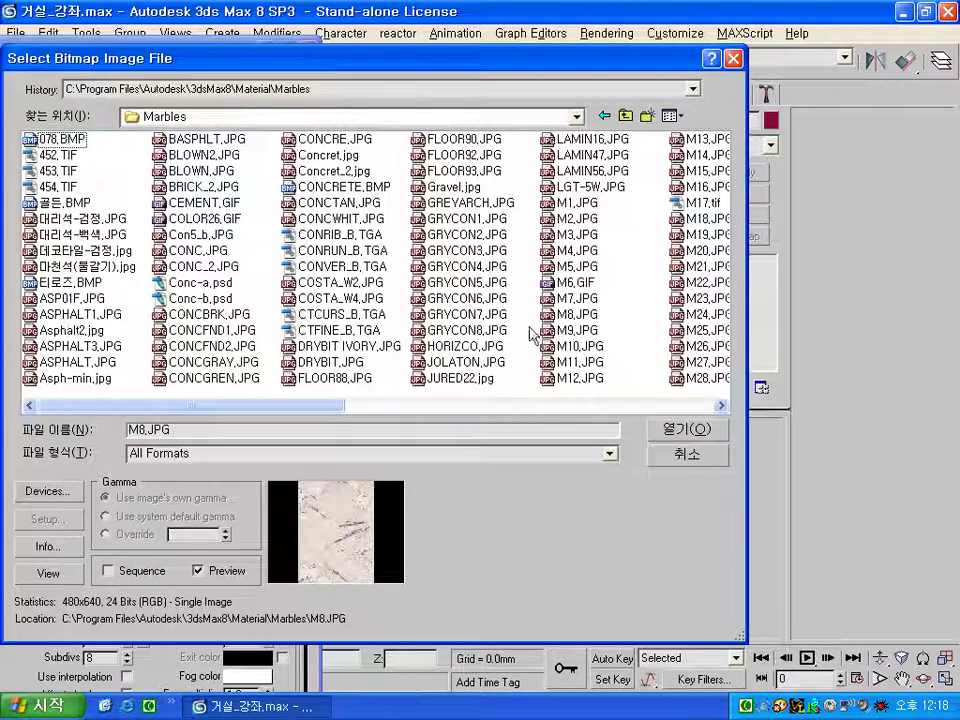
pyautogui.click(670, 116)
pyautogui.click(700, 133)
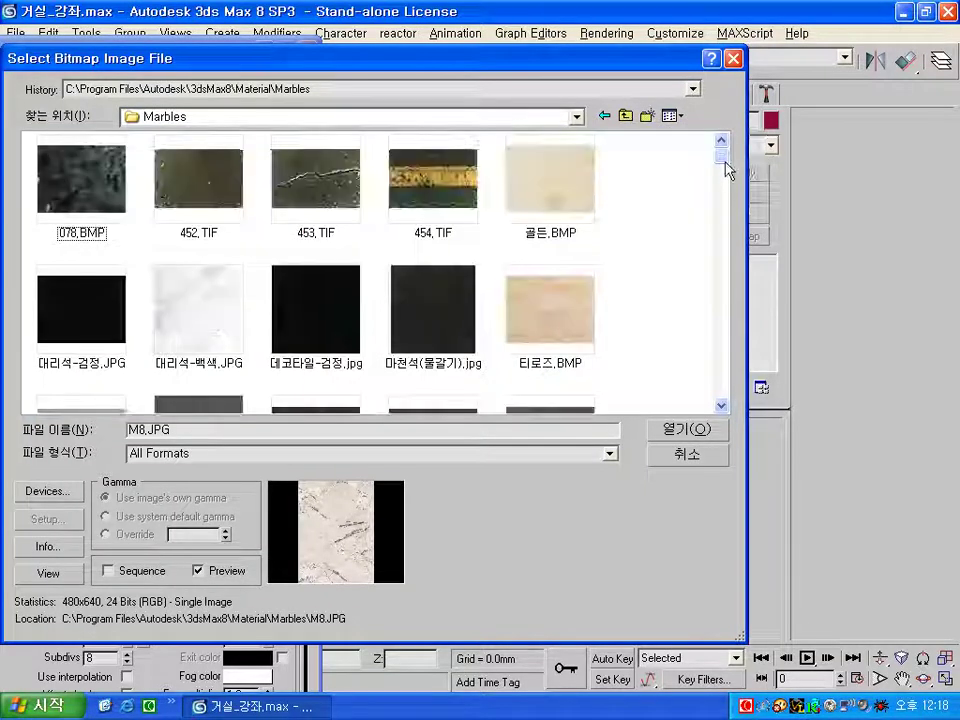
pyautogui.moveTo(726, 168)
pyautogui.mouseDown()
pyautogui.moveTo(709, 375)
pyautogui.moveTo(709, 354)
pyautogui.moveTo(688, 342)
pyautogui.mouseUp()
pyautogui.click(208, 289)
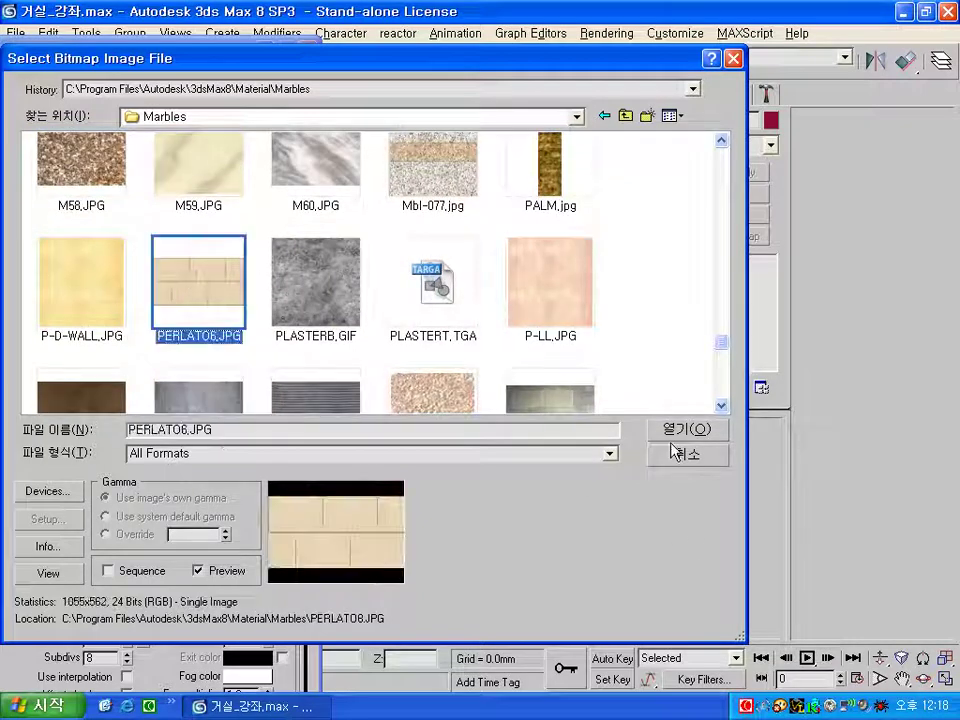
pyautogui.click(683, 429)
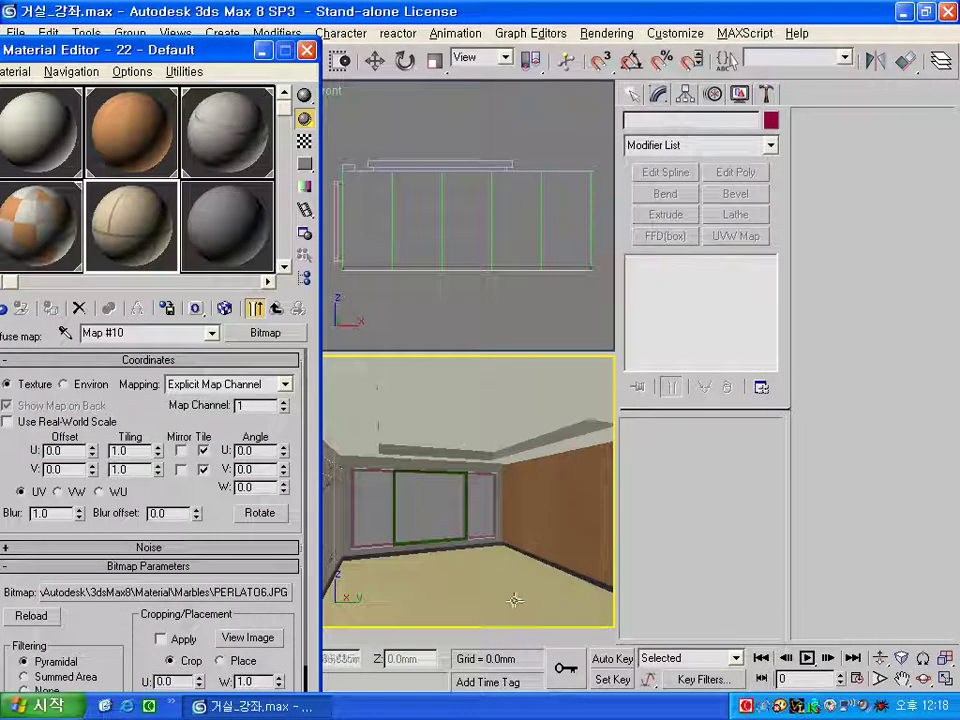
# Assign the new marble V-Ray material to the floor and show its texture in viewports
pyautogui.click(499, 590)
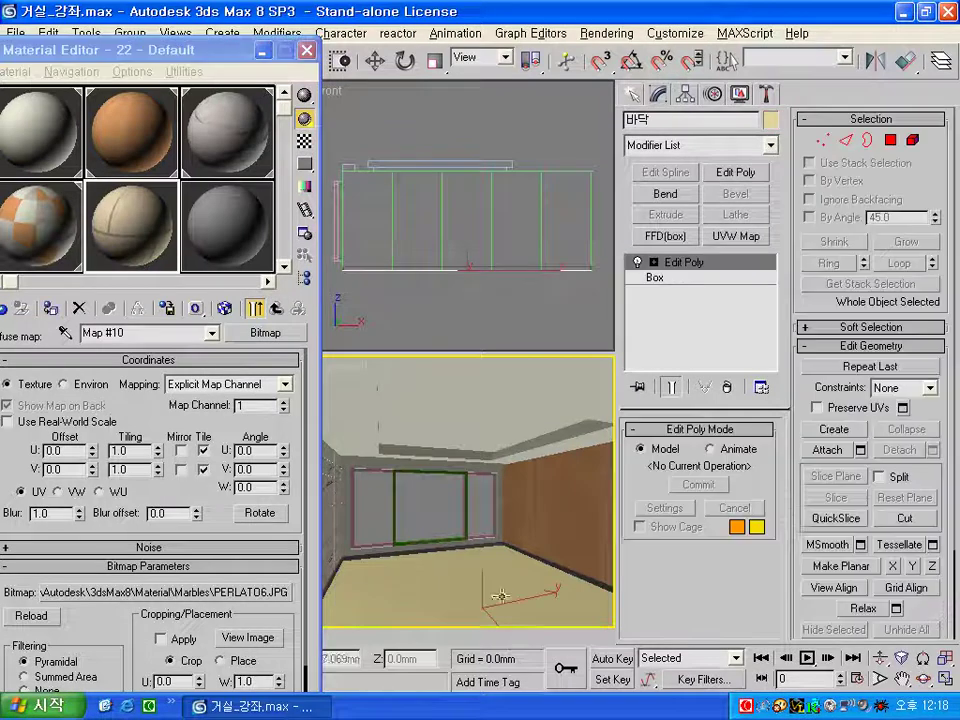
pyautogui.click(110, 308)
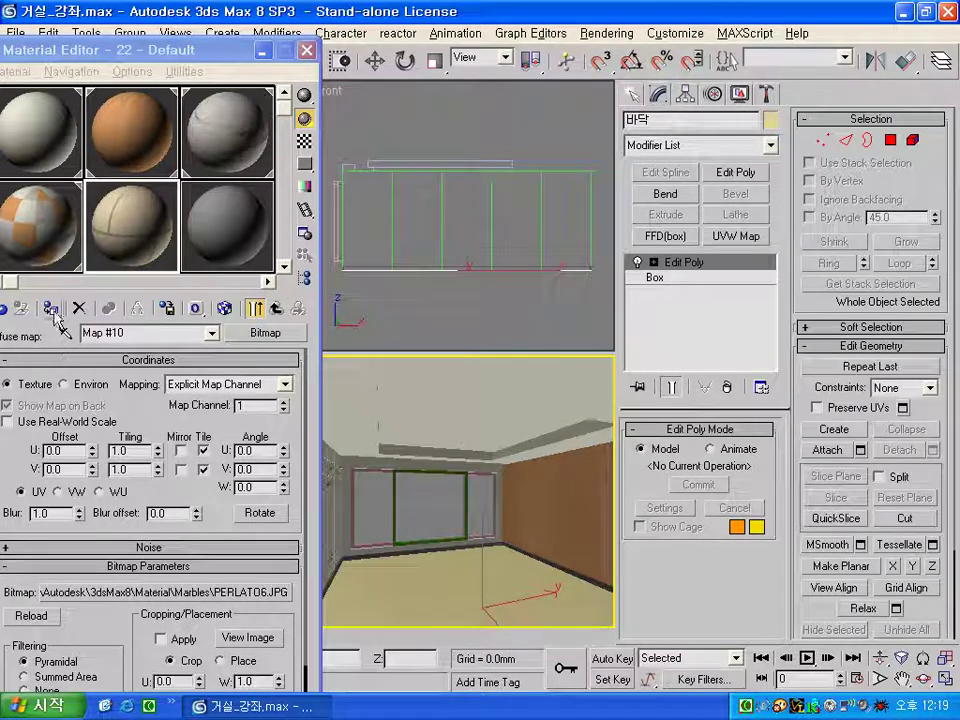
pyautogui.click(276, 308)
pyautogui.click(225, 308)
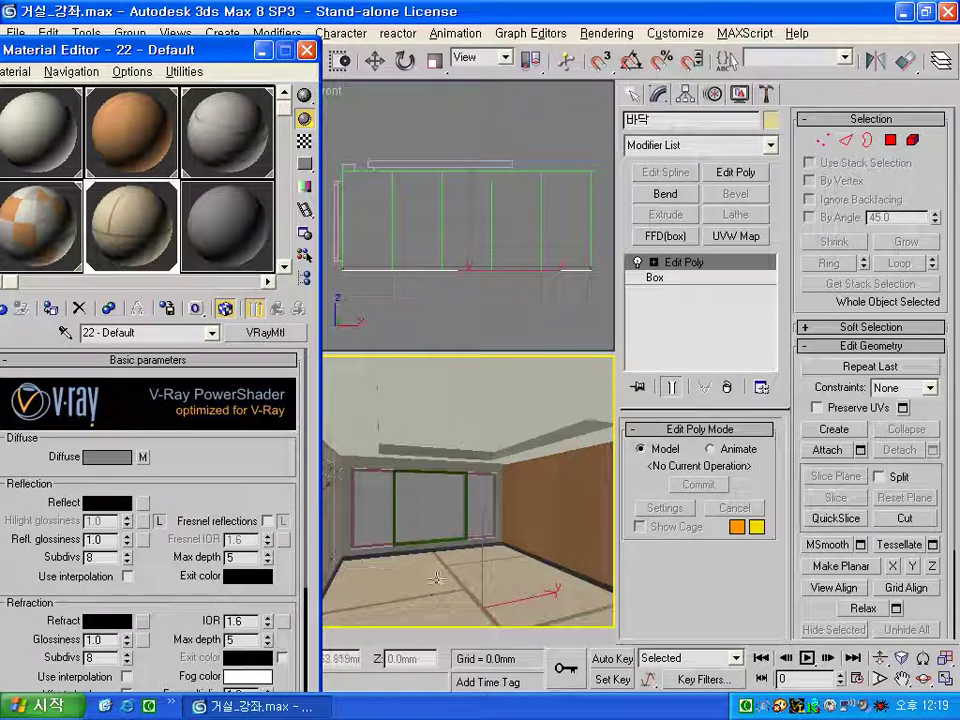
# Set the PERLATO6.JPG diffuse map tiling to 7 by 7
pyautogui.click(143, 457)
pyautogui.doubleClick(135, 452)
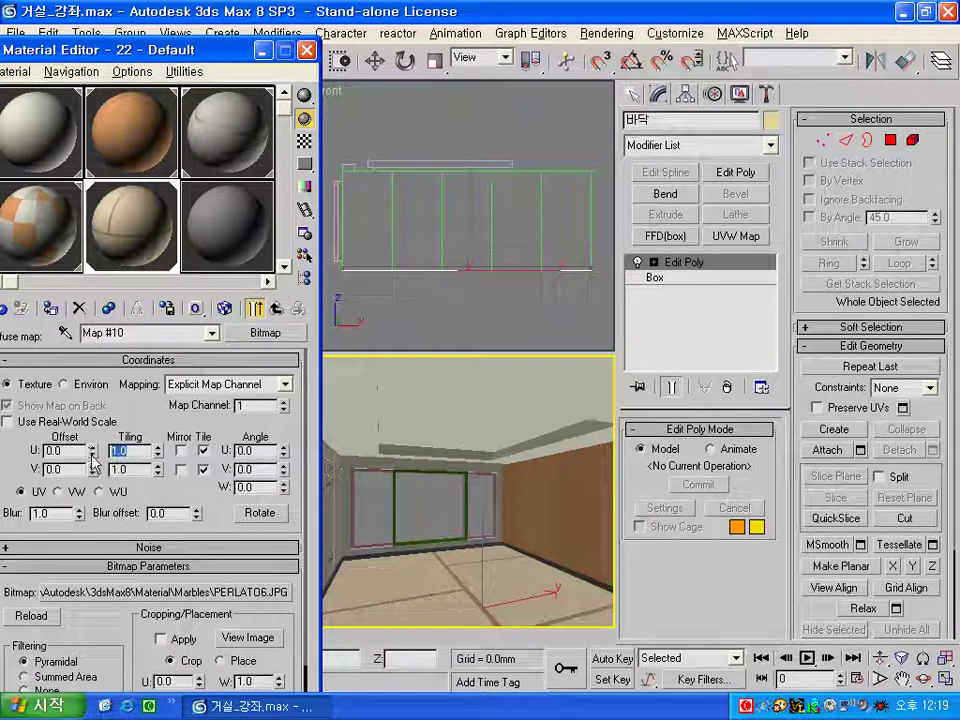
pyautogui.press('Tab')
pyautogui.press('Return')
pyautogui.hotkey('shift', 'Tab')
pyautogui.write('7')
pyautogui.press('Return')
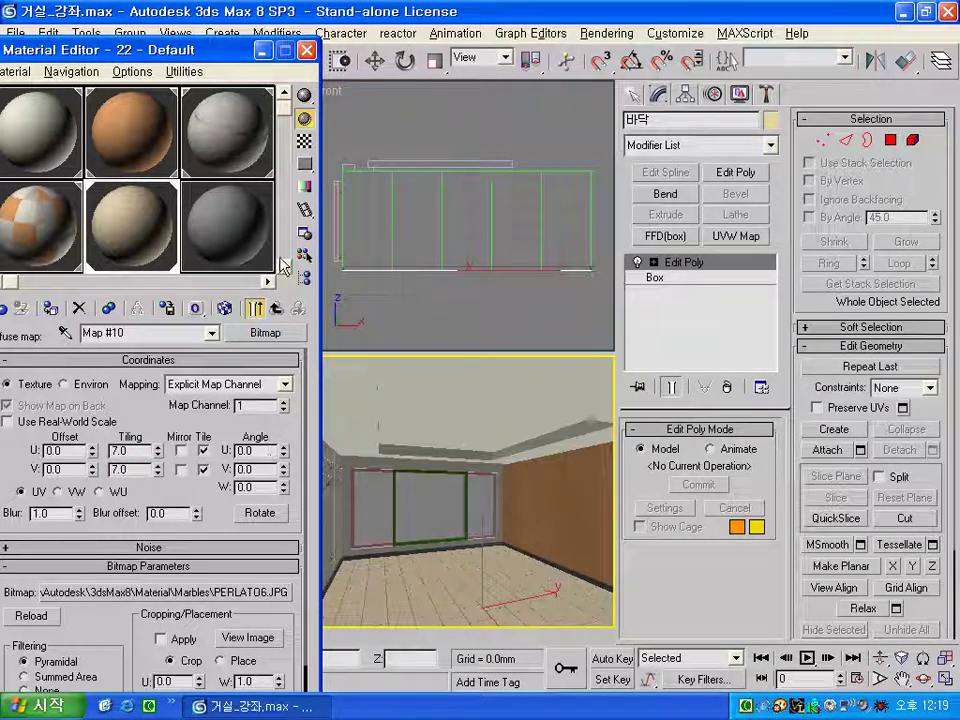
# Set the V-Ray material's reflection colour to dark grey and put the Material Editor away
pyautogui.click(276, 309)
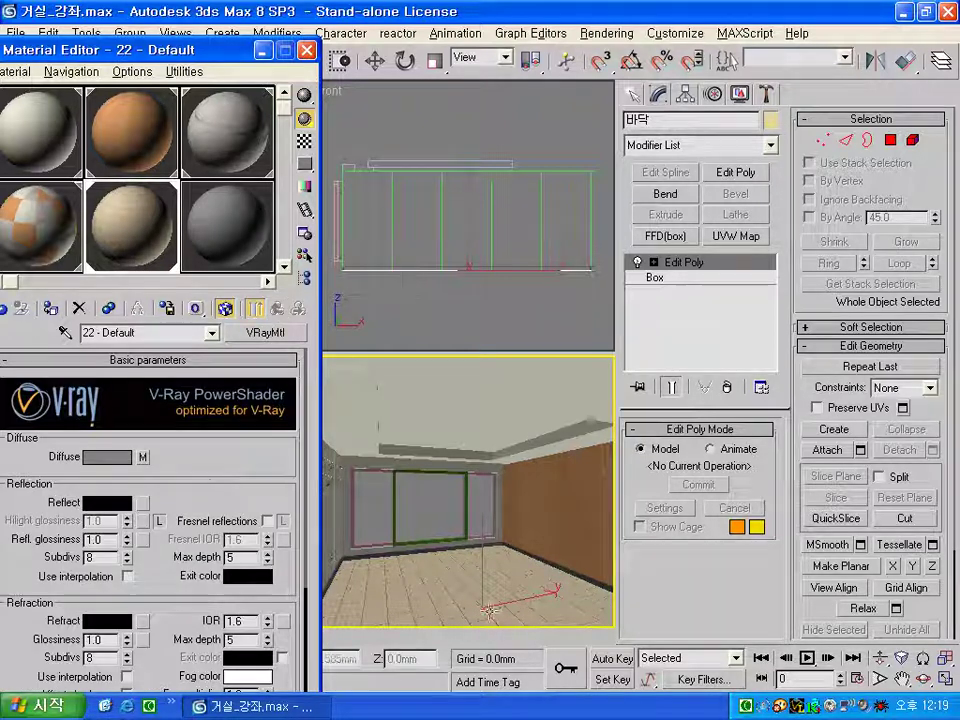
pyautogui.click(100, 505)
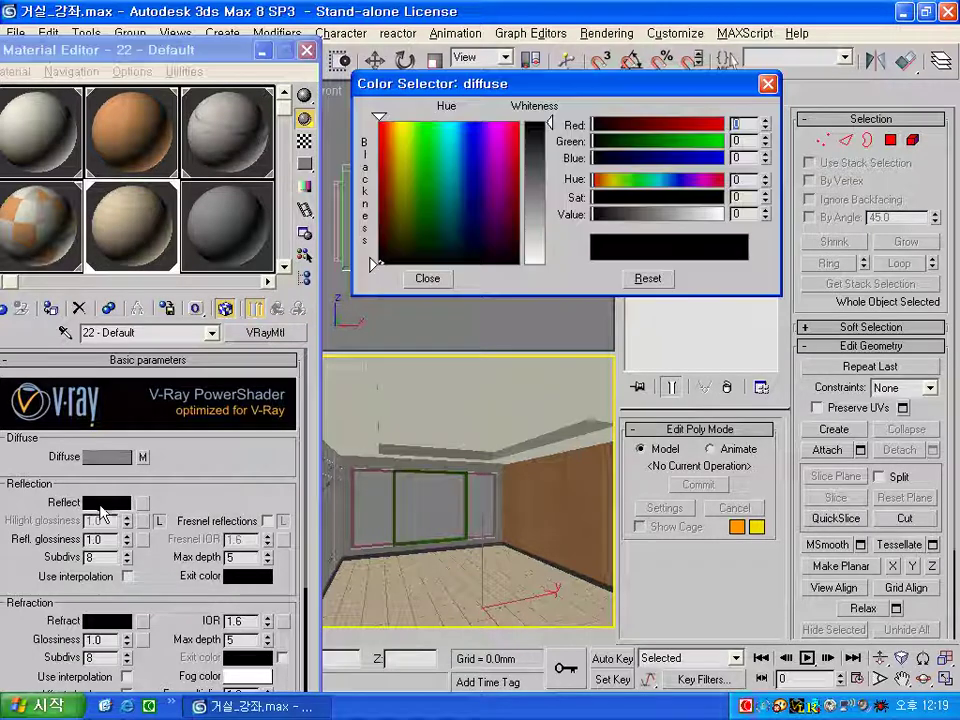
pyautogui.moveTo(546, 118)
pyautogui.mouseDown()
pyautogui.moveTo(558, 155)
pyautogui.moveTo(560, 147)
pyautogui.mouseUp()
pyautogui.click(430, 278)
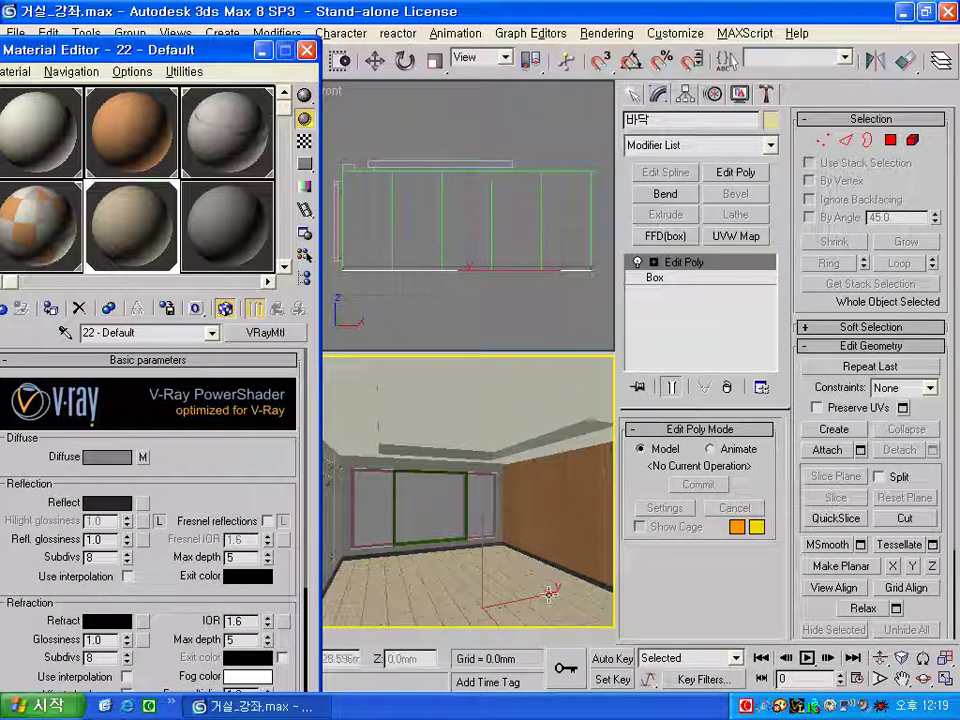
pyautogui.click(285, 50)
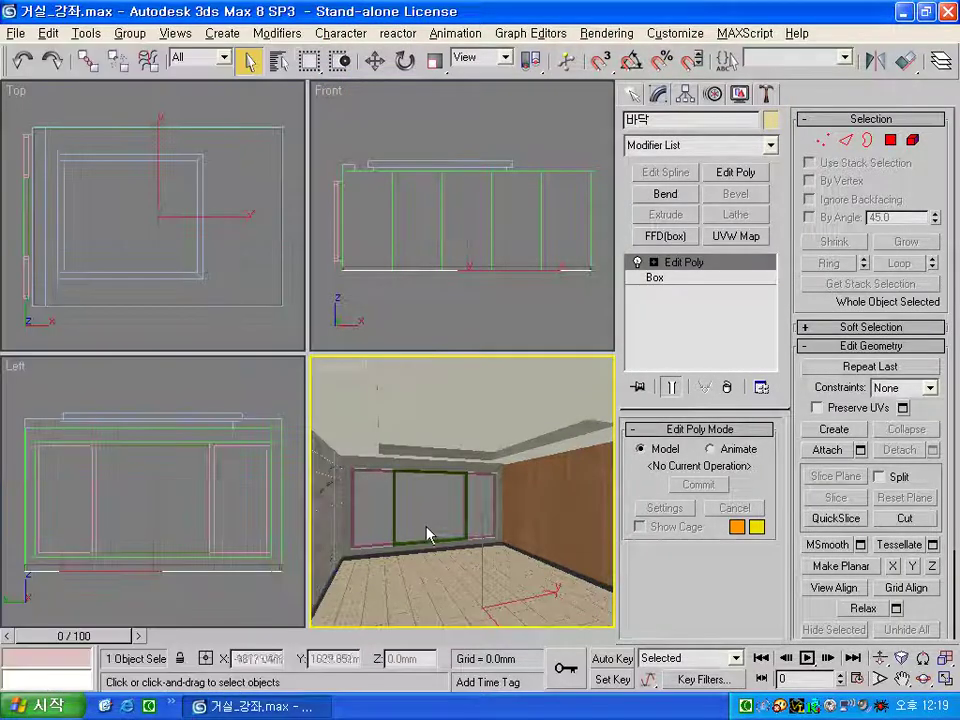
# Copy the white global lighting tint onto the Environment background colour
pyautogui.click(428, 522)
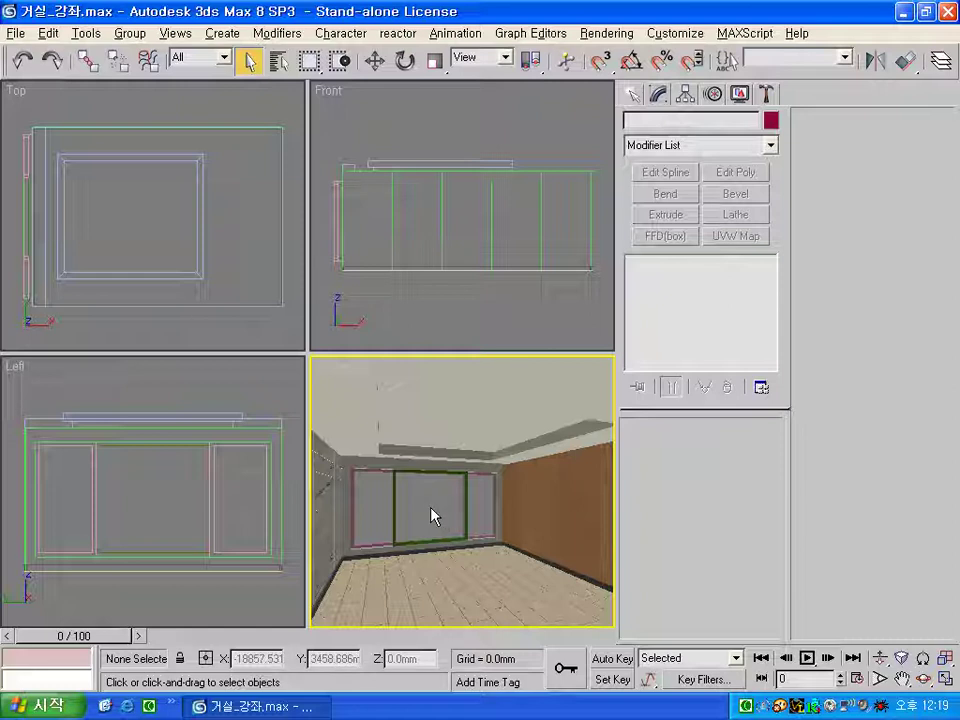
pyautogui.click(592, 38)
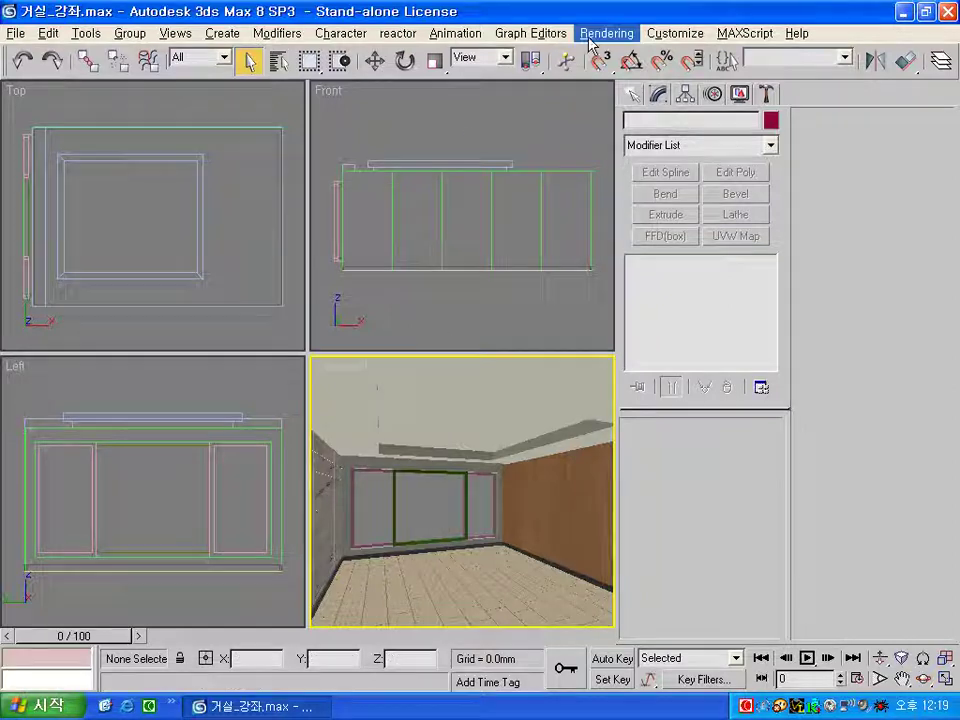
pyautogui.click(610, 70)
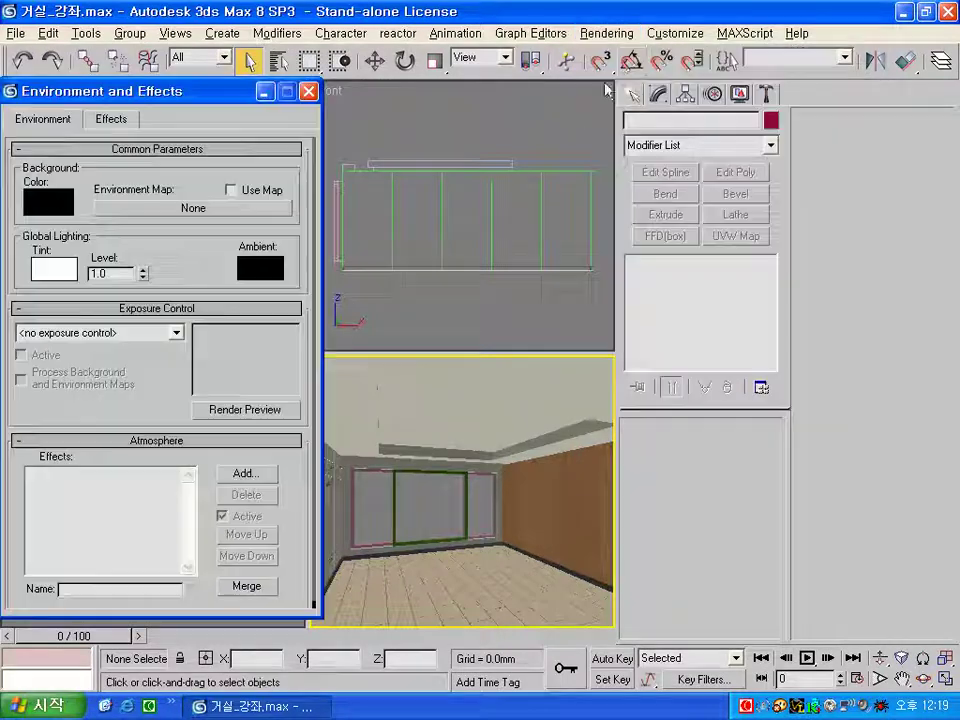
pyautogui.moveTo(52, 268); pyautogui.dragTo(47, 203)
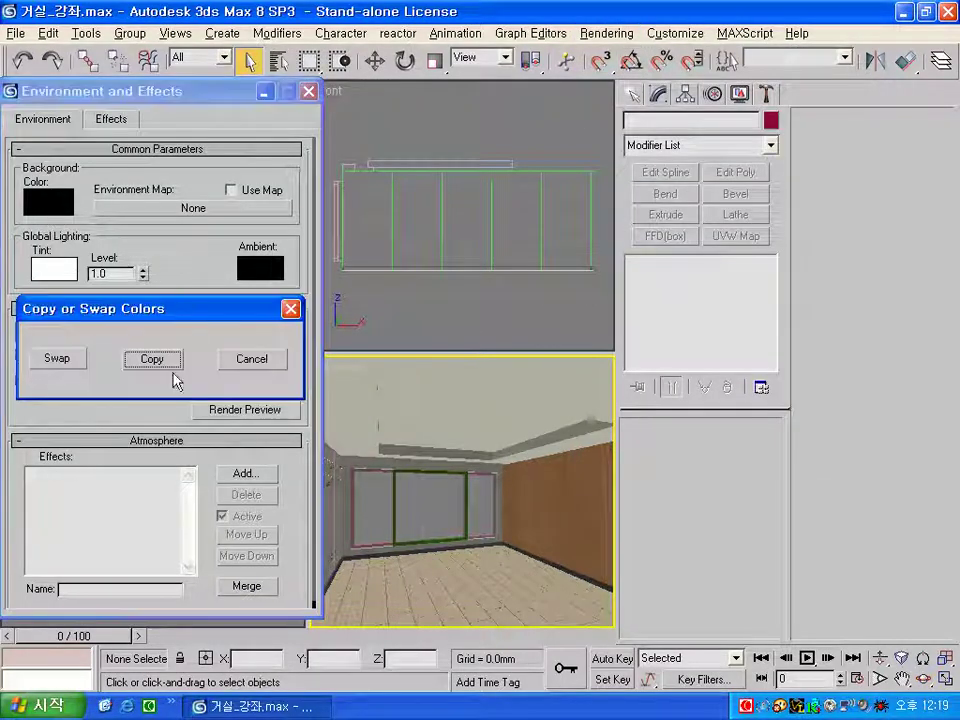
pyautogui.click(150, 358)
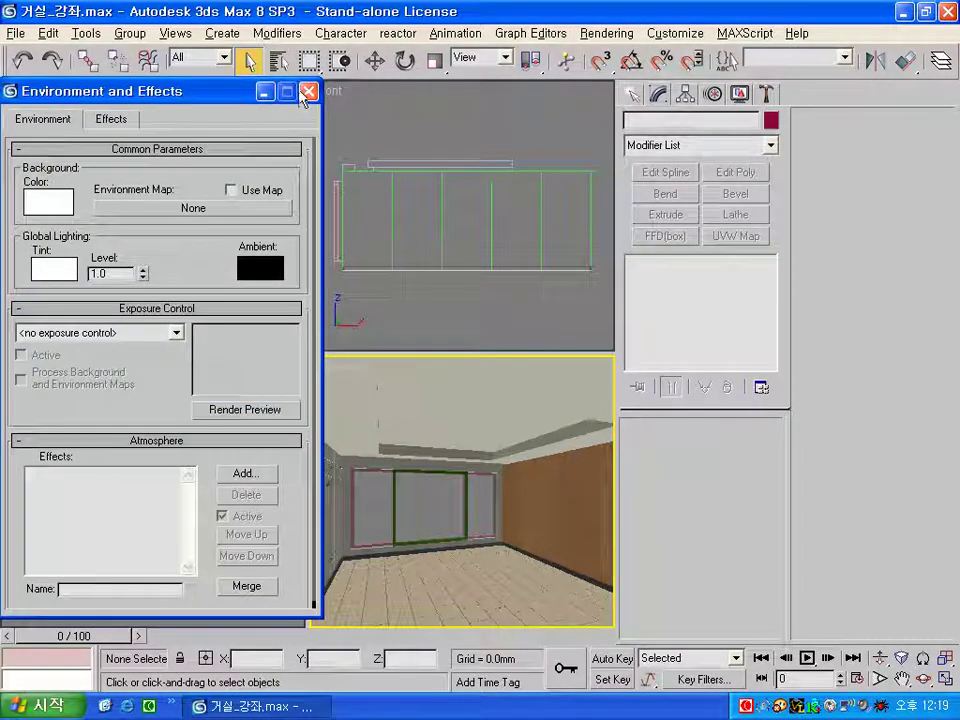
pyautogui.click(309, 91)
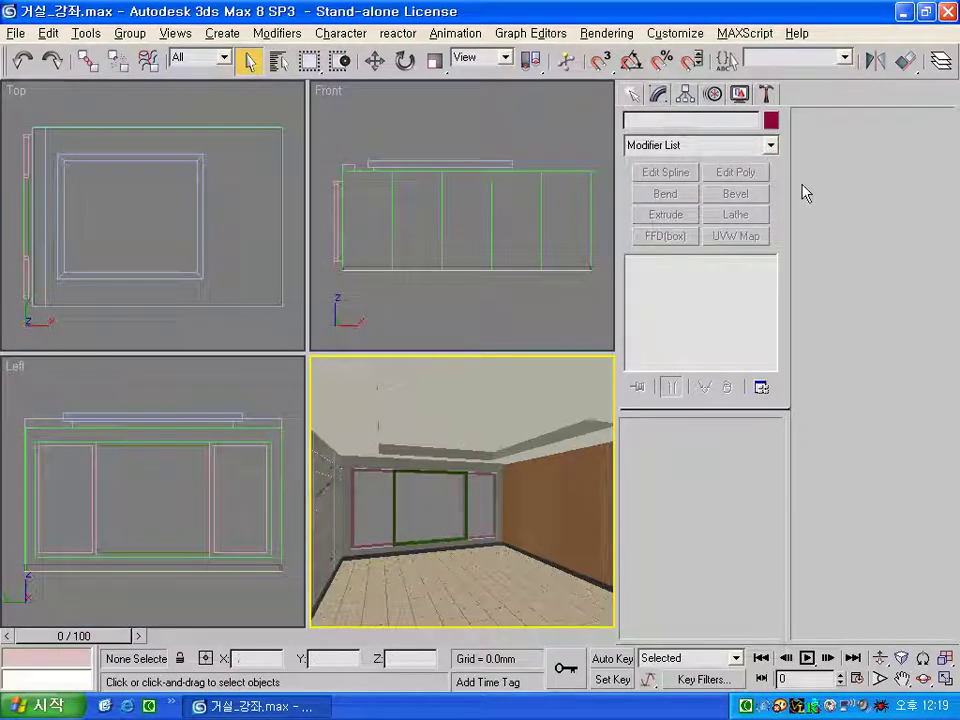
pyautogui.moveTo(786, 66); pyautogui.dragTo(549, 66)
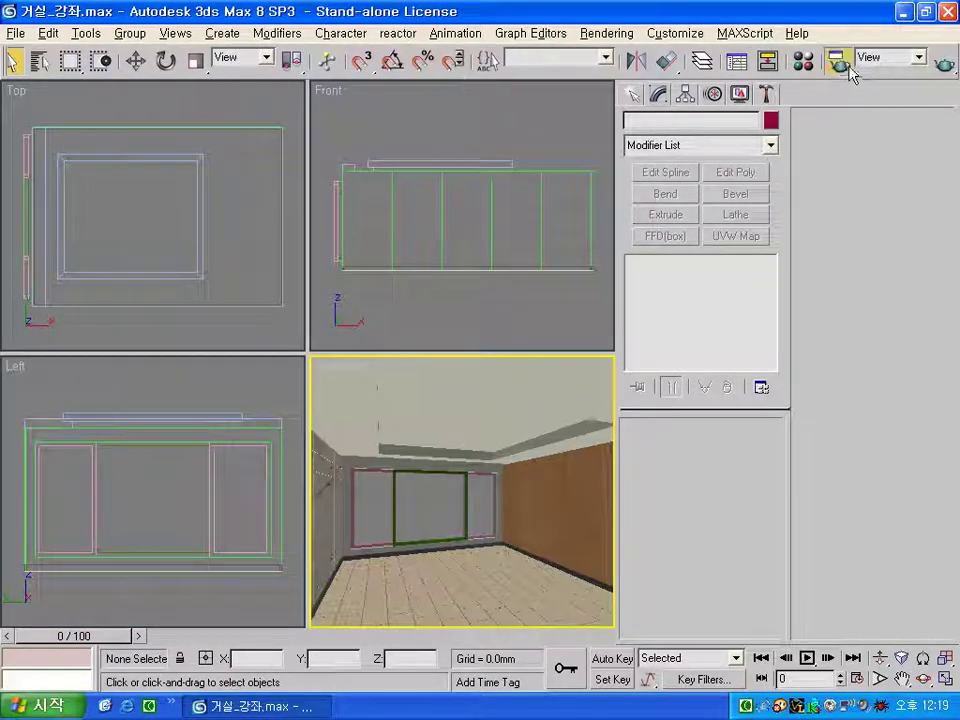
# Choose the 320x240 output preset and switch the V-Ray antialiasing filter from Area to Catmull-Rom
pyautogui.click(840, 62)
pyautogui.click(628, 323)
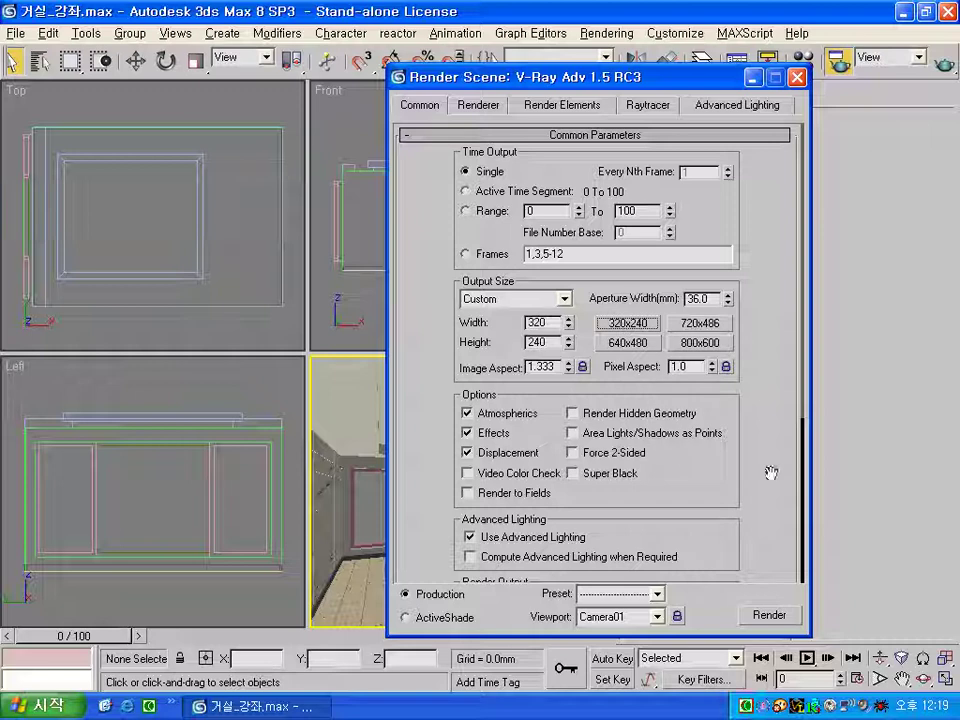
pyautogui.click(489, 105)
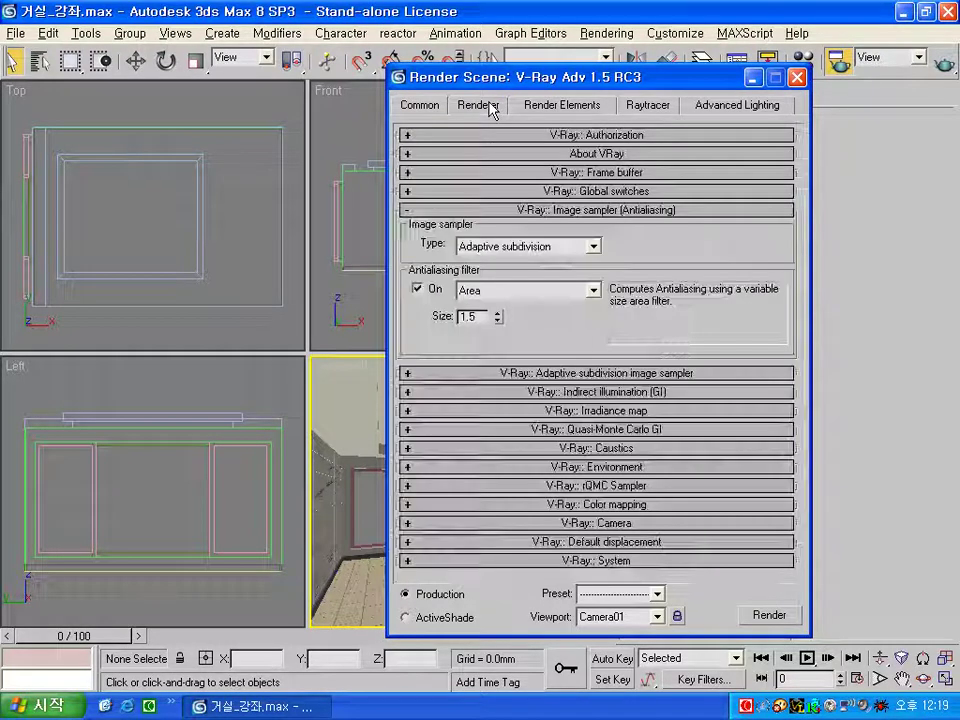
pyautogui.click(612, 191)
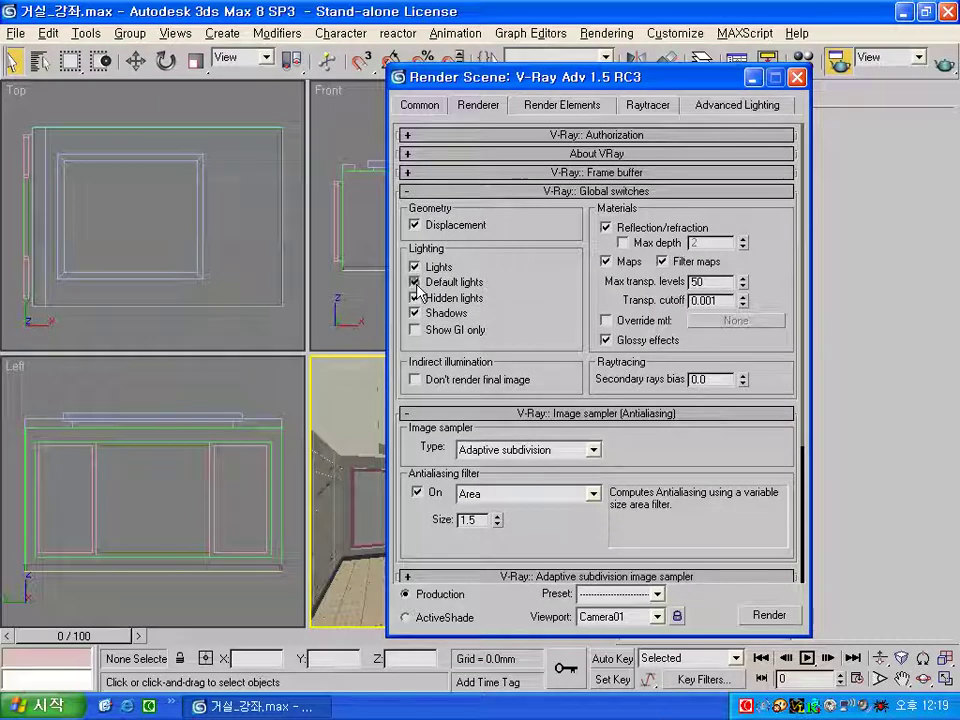
pyautogui.click(576, 192)
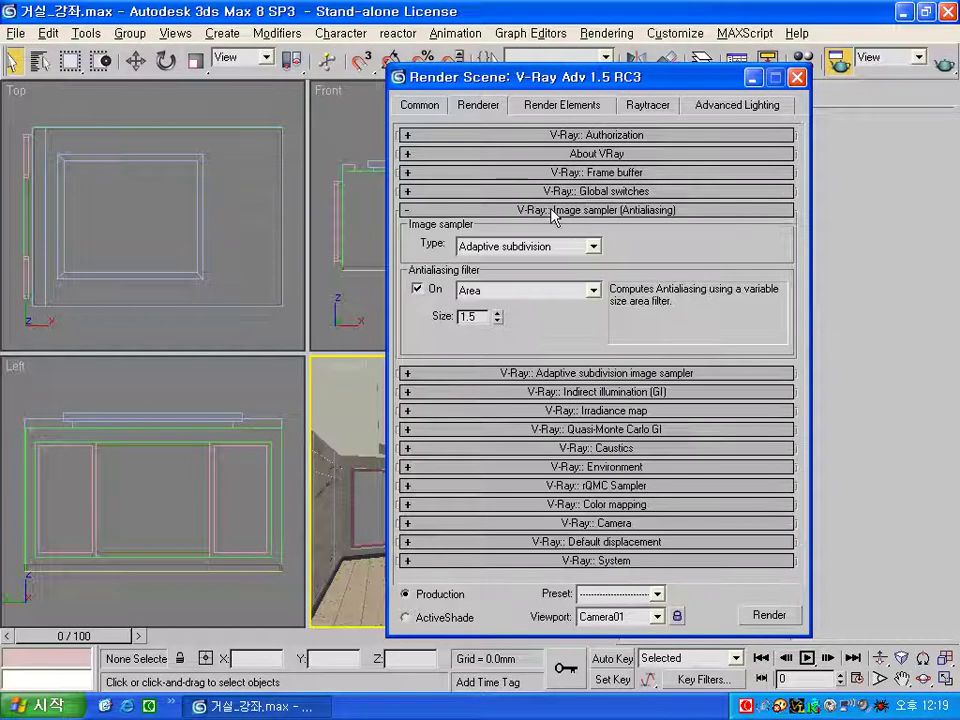
pyautogui.click(503, 298)
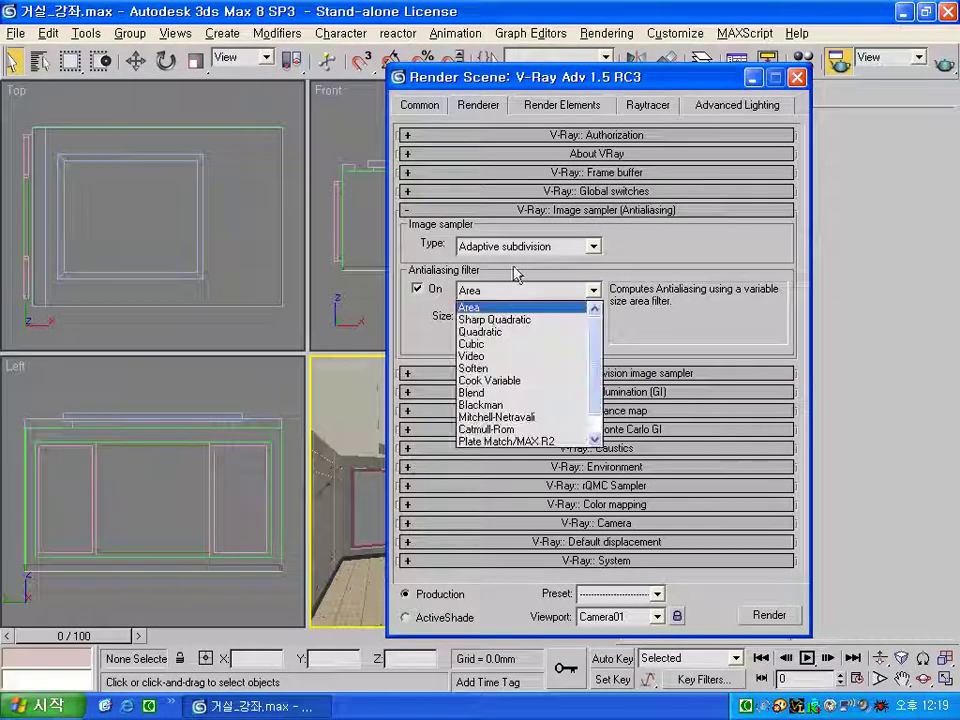
pyautogui.click(490, 429)
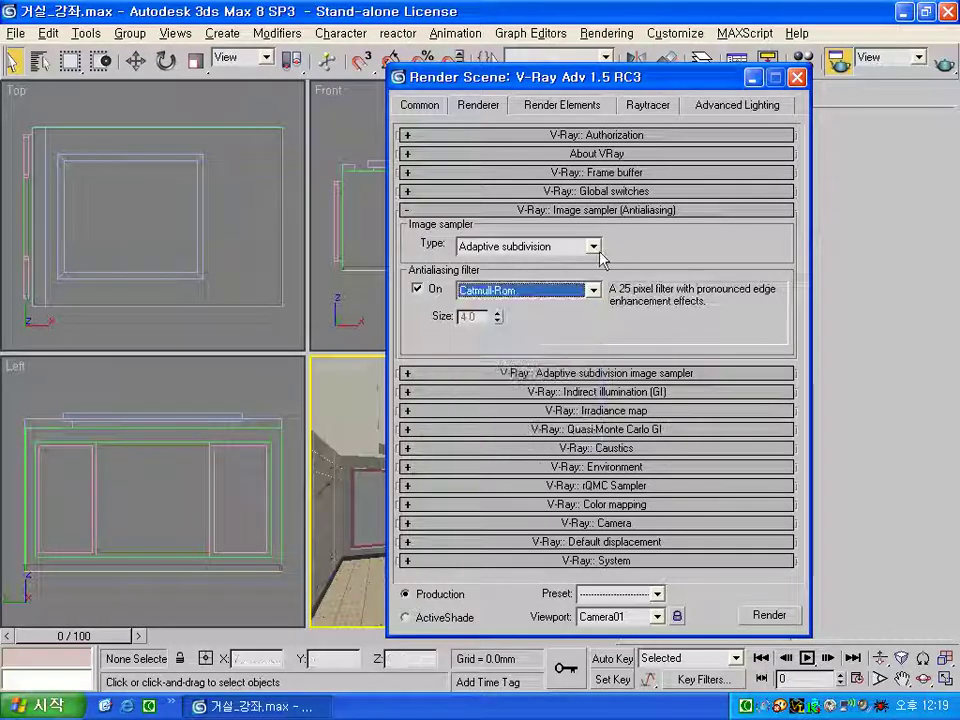
pyautogui.click(616, 210)
pyautogui.click(593, 248)
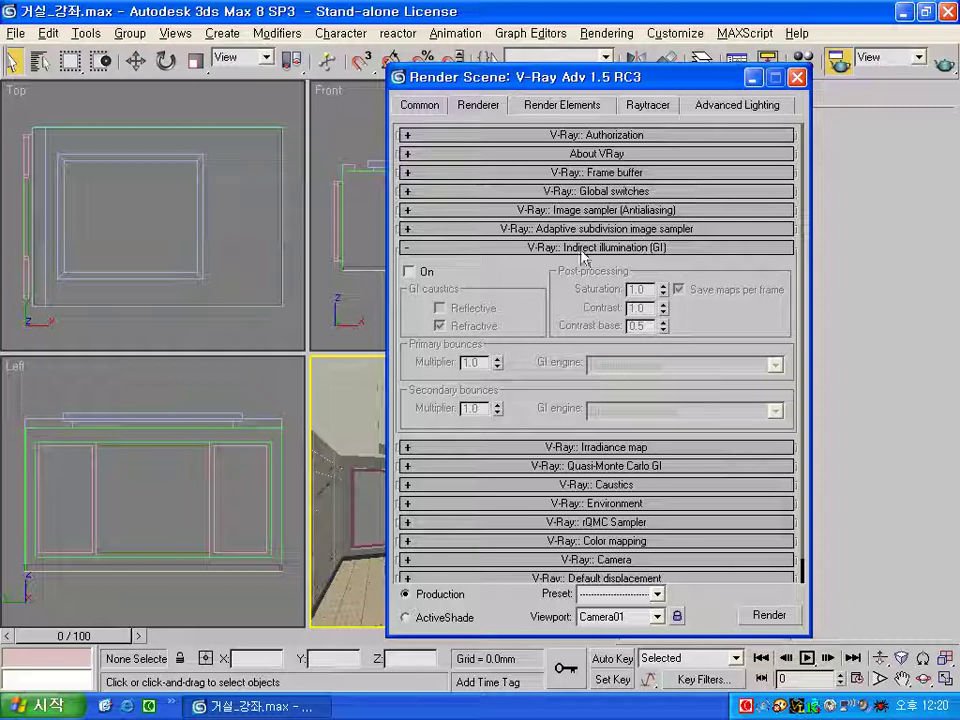
# Turn on V-Ray GI with the Very low irradiance map preset
pyautogui.click(420, 275)
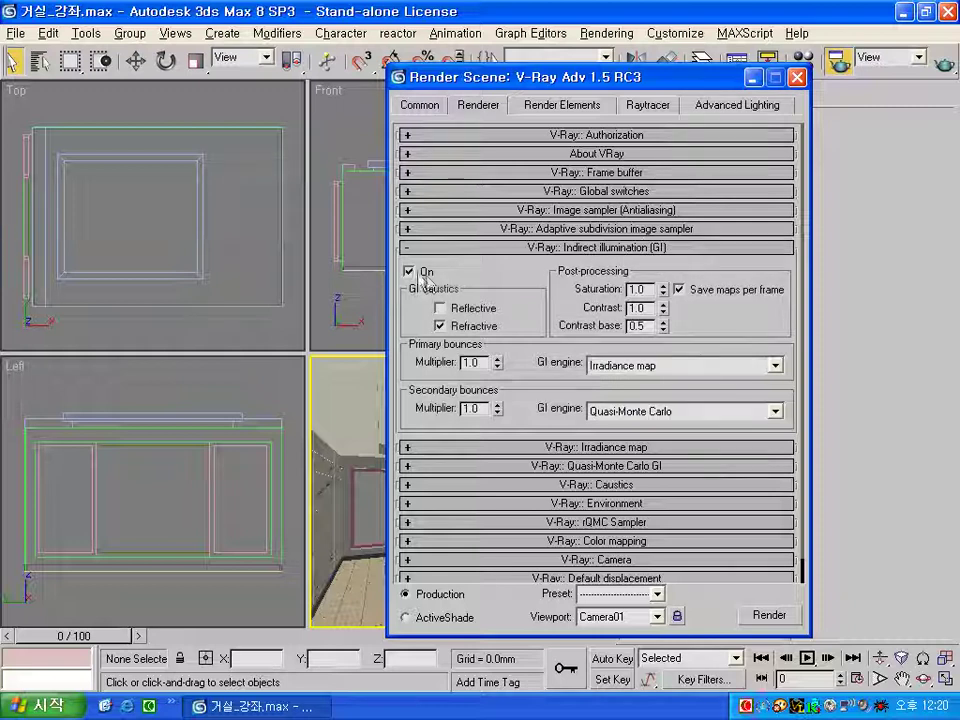
pyautogui.click(584, 447)
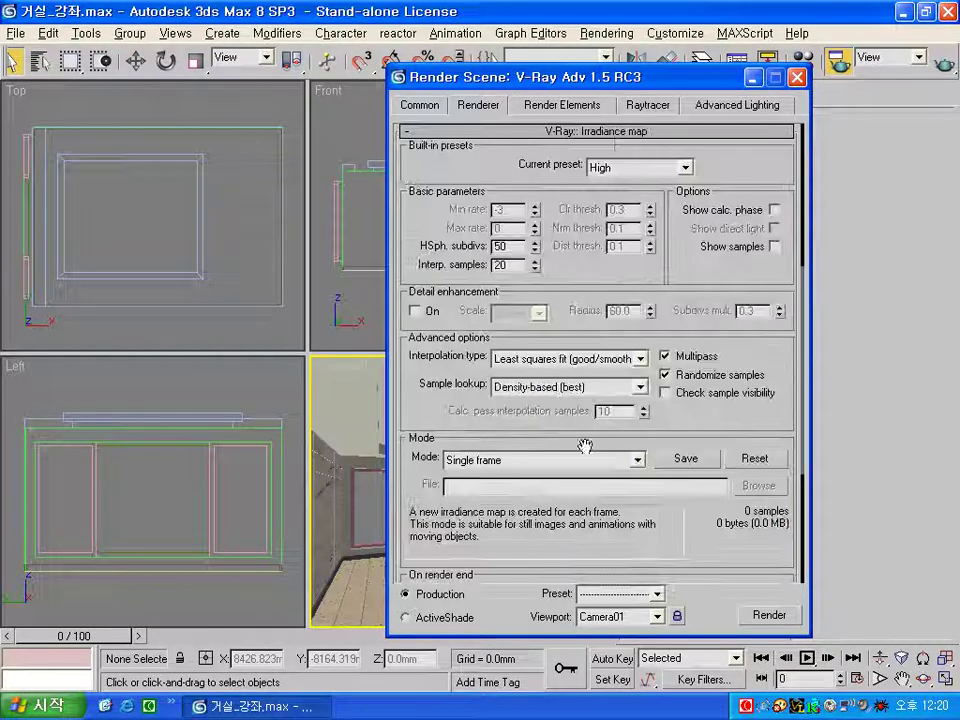
pyautogui.click(620, 168)
pyautogui.click(626, 195)
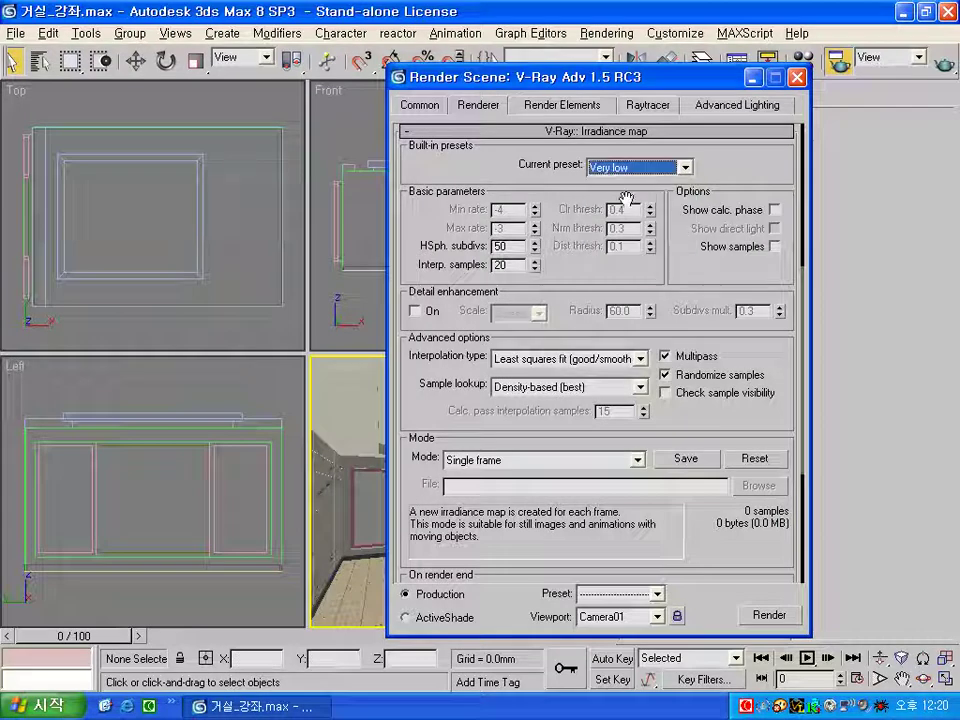
pyautogui.moveTo(705, 536); pyautogui.dragTo(686, 139)
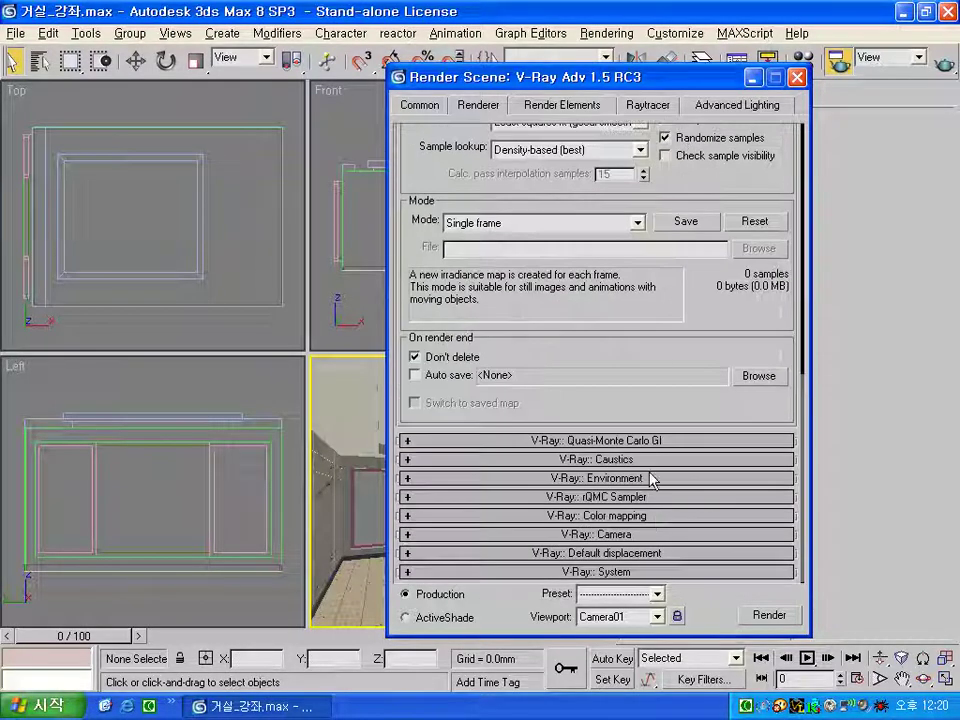
# Enable the GI skylight override with pure white colour and multiplier 3.0
pyautogui.click(455, 477)
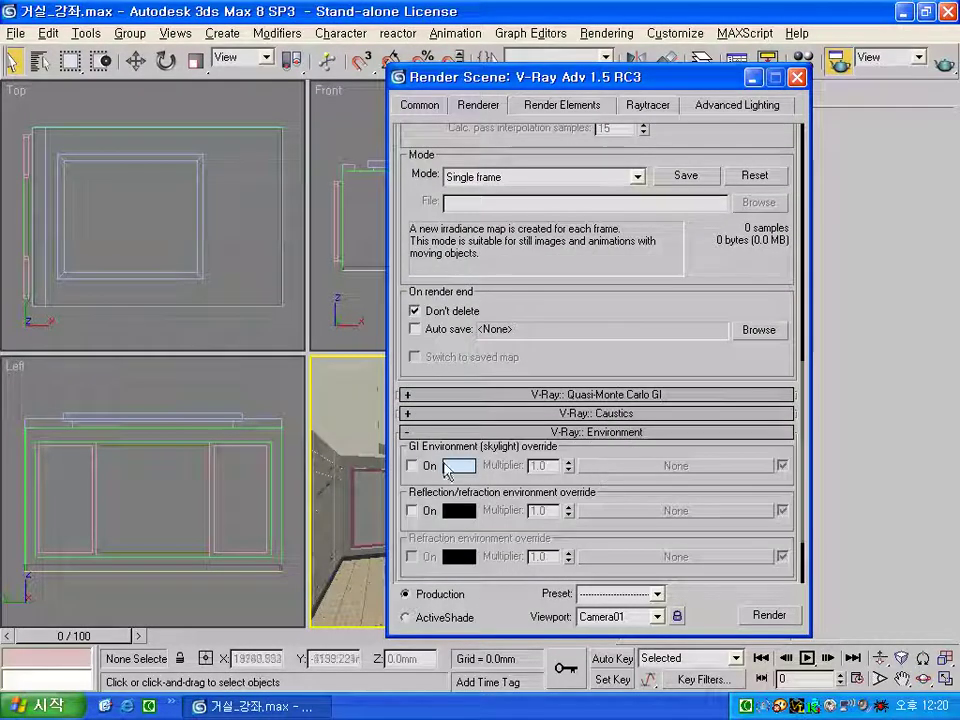
pyautogui.click(411, 465)
pyautogui.click(459, 465)
pyautogui.moveTo(552, 236); pyautogui.dragTo(549, 262)
pyautogui.click(432, 278)
pyautogui.doubleClick(540, 465)
pyautogui.write('3')
pyautogui.press('Return')
pyautogui.scroll(-3, 610, 470)
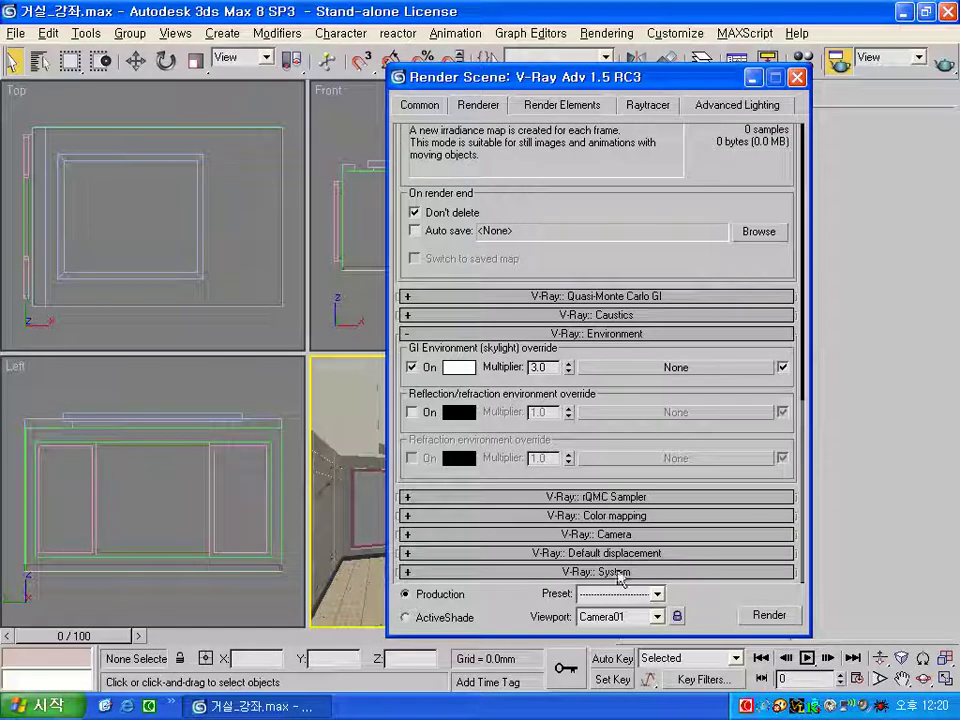
pyautogui.click(620, 572)
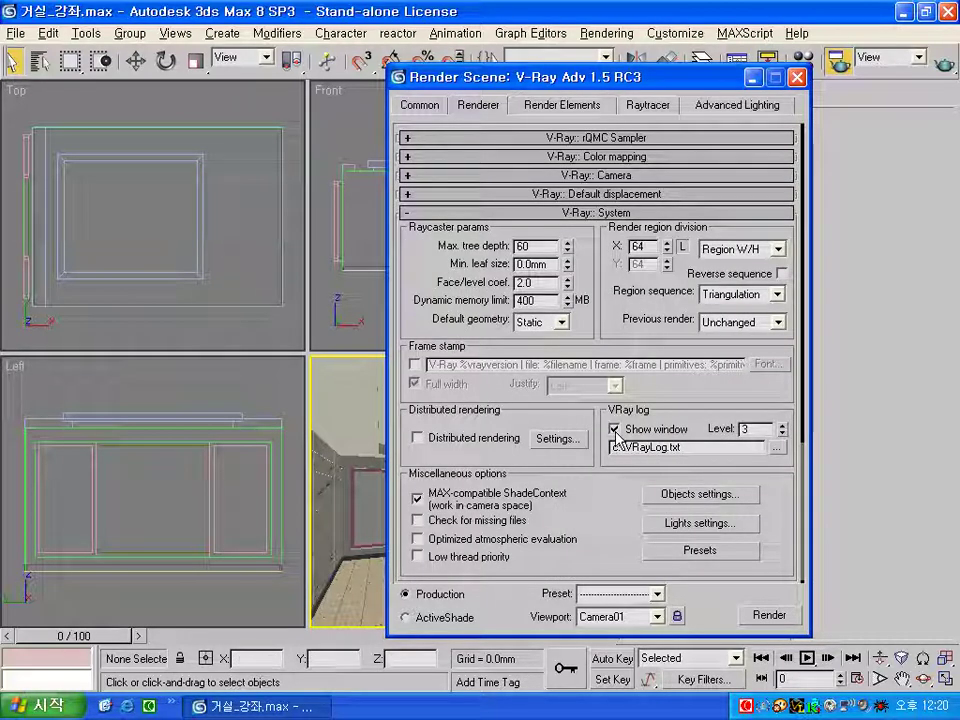